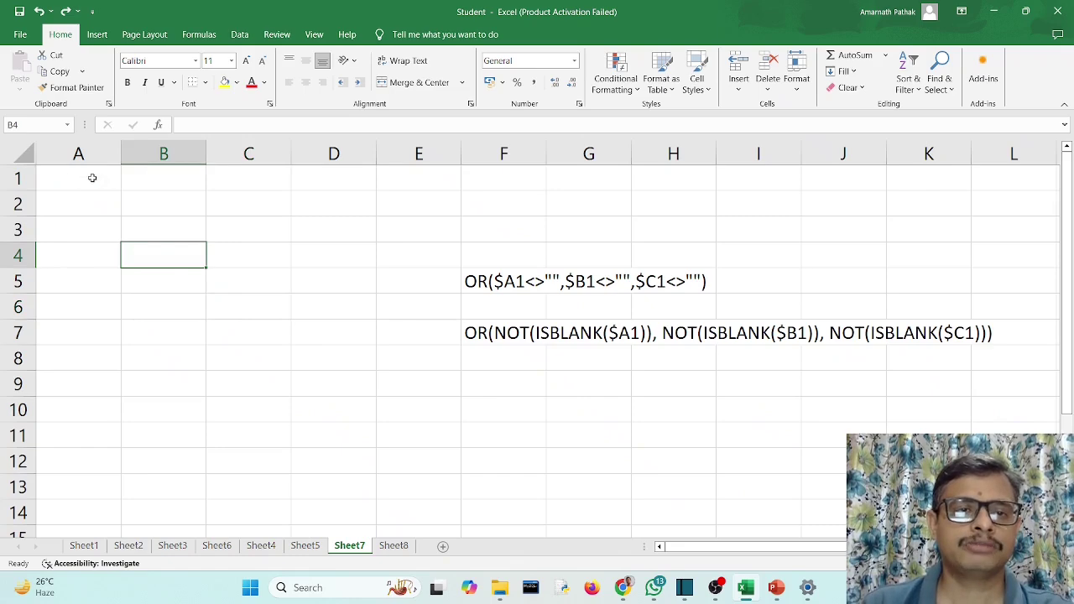
# Enter the heading Roll in cell A1 and the value 1 in cell A2.
pyautogui.click(92, 178)
pyautogui.write('Roll')
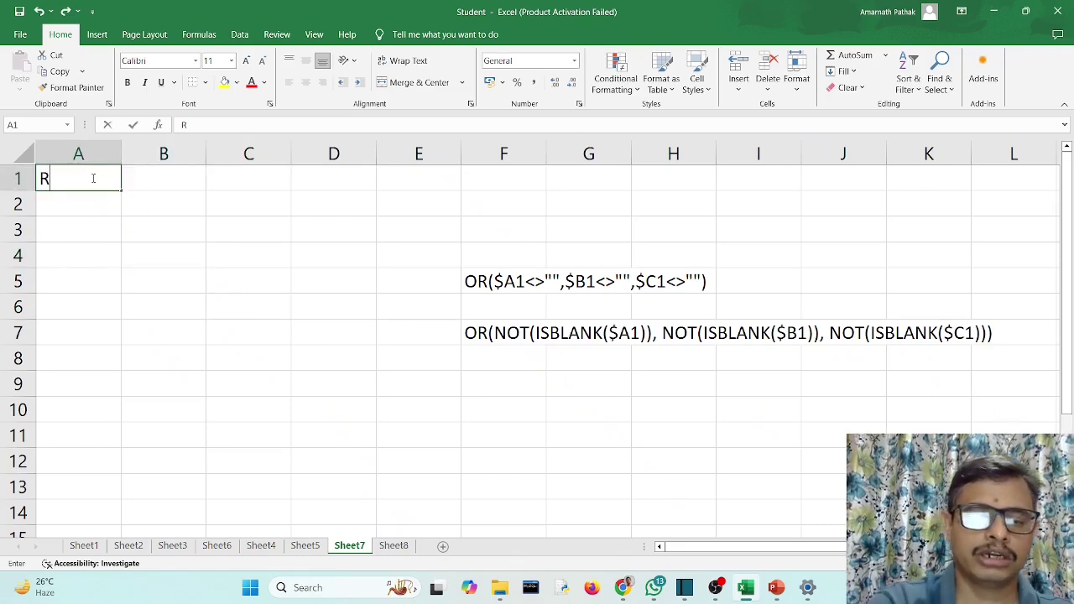
pyautogui.press('Tab')
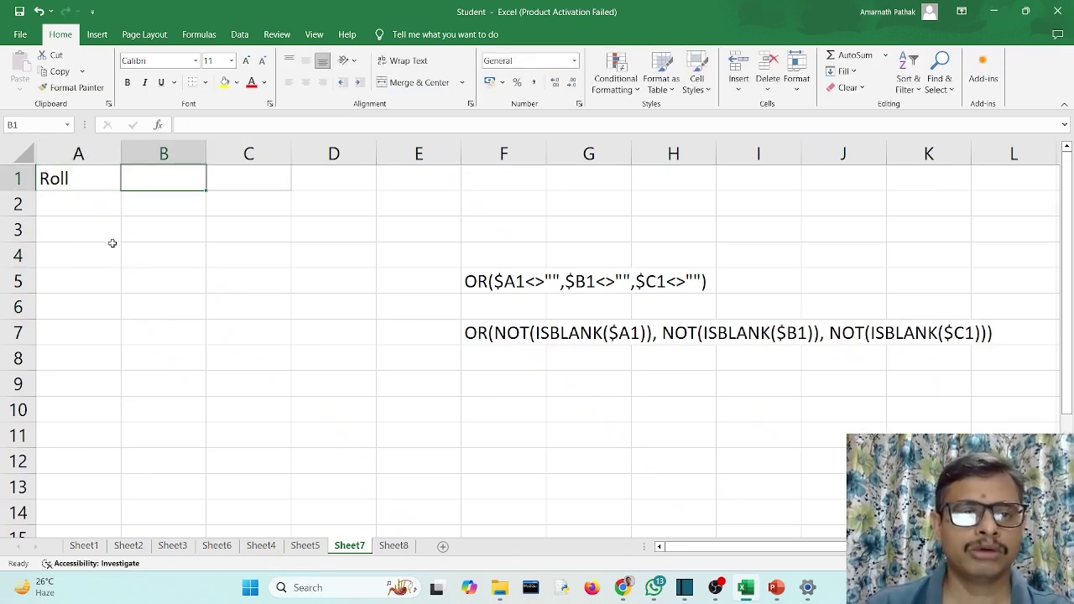
pyautogui.keyDown('ctrl'); pyautogui.scroll(2, 156, 311); pyautogui.keyUp('ctrl')
pyautogui.click(85, 182)
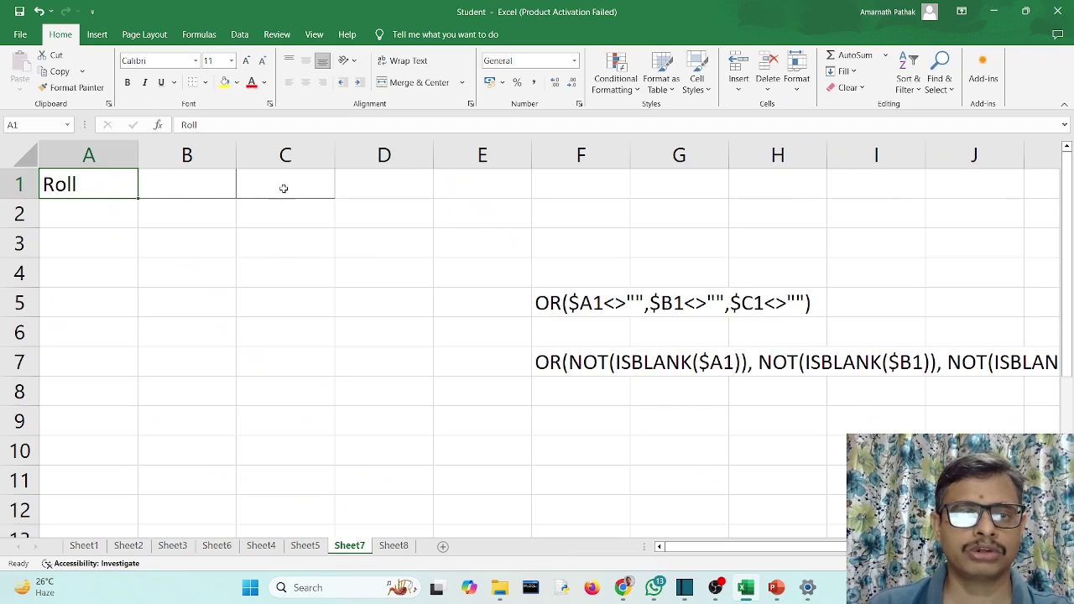
pyautogui.click(117, 219)
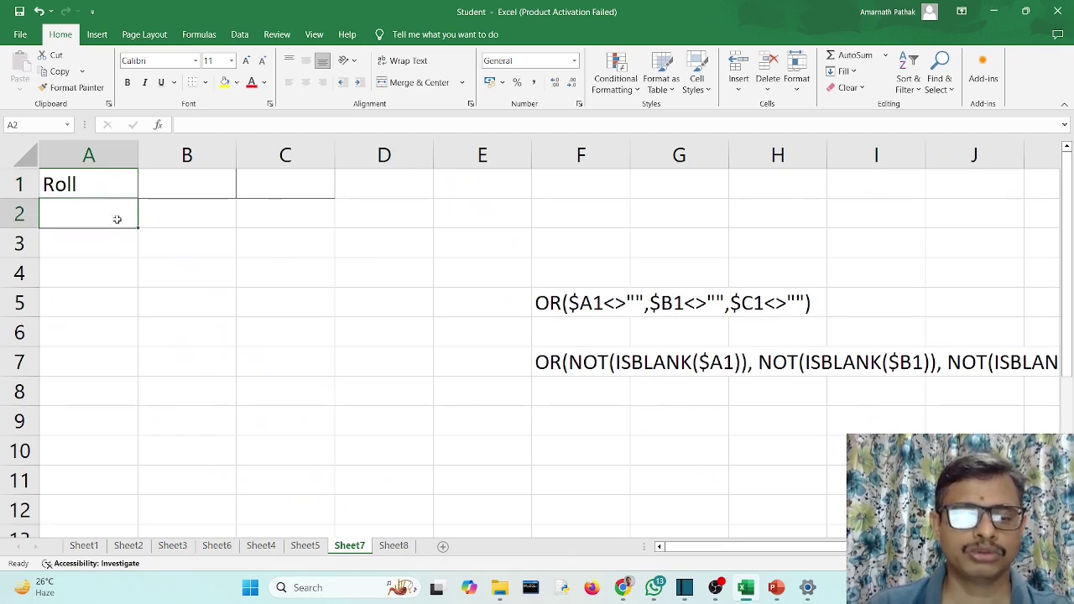
pyautogui.write('1')
pyautogui.press('Tab')
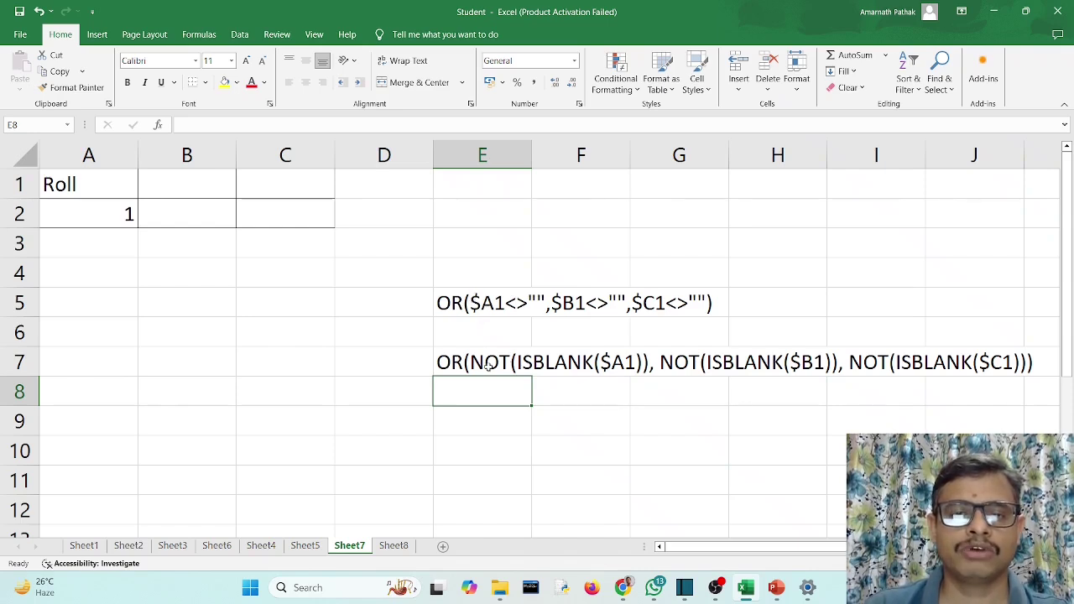
# Examine the OR formula text in cell E5, going through its non-empty conditions for columns A, B and C.
pyautogui.click(498, 306)
pyautogui.doubleClick(497, 304)
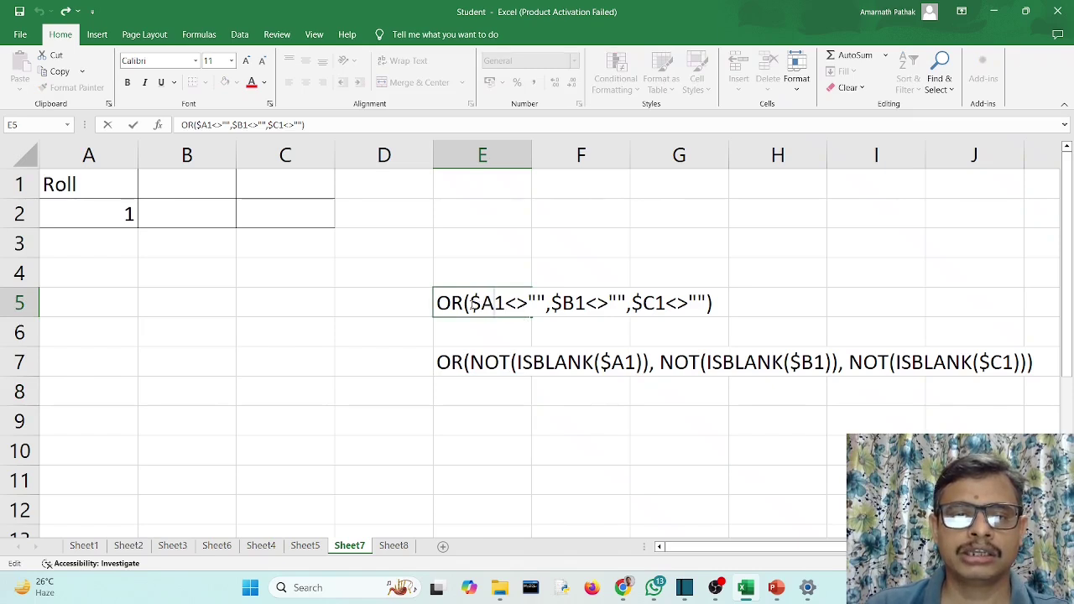
pyautogui.moveTo(471, 304); pyautogui.dragTo(547, 306)
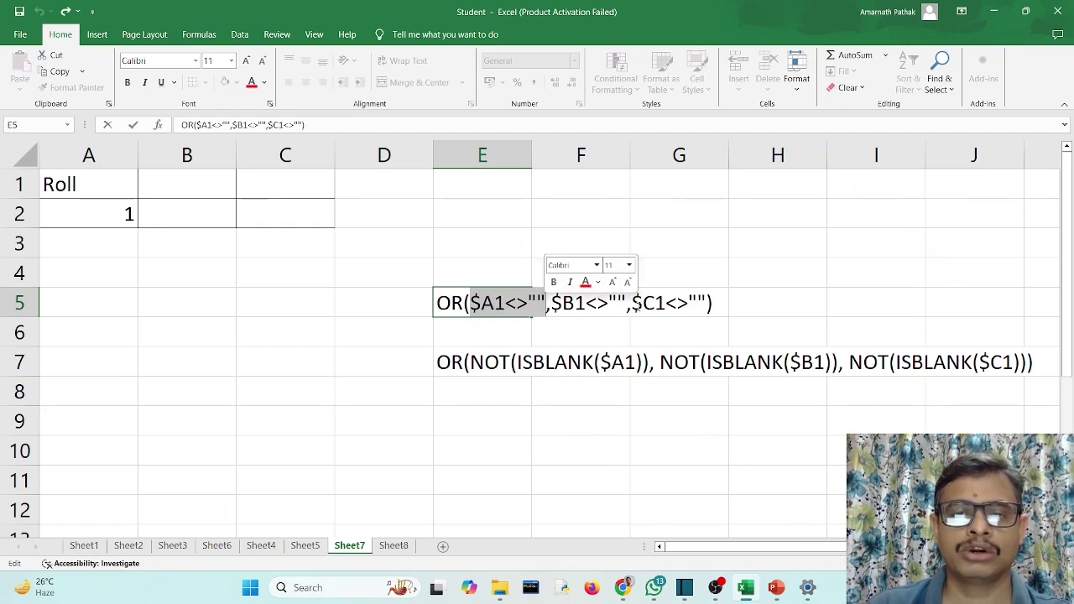
pyautogui.moveTo(633, 304); pyautogui.dragTo(706, 304)
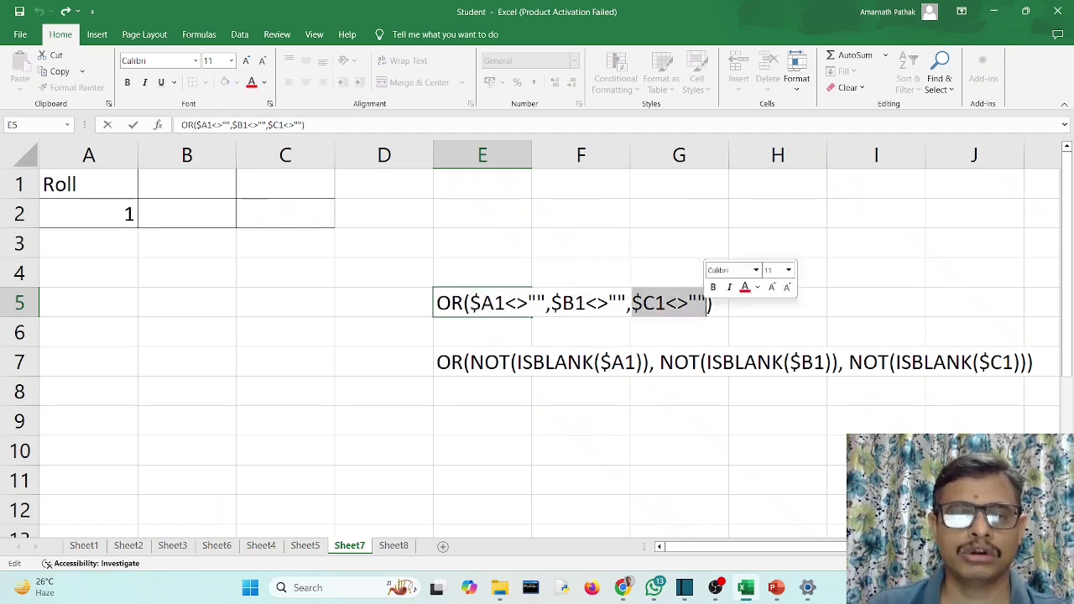
pyautogui.moveTo(471, 304); pyautogui.dragTo(706, 312)
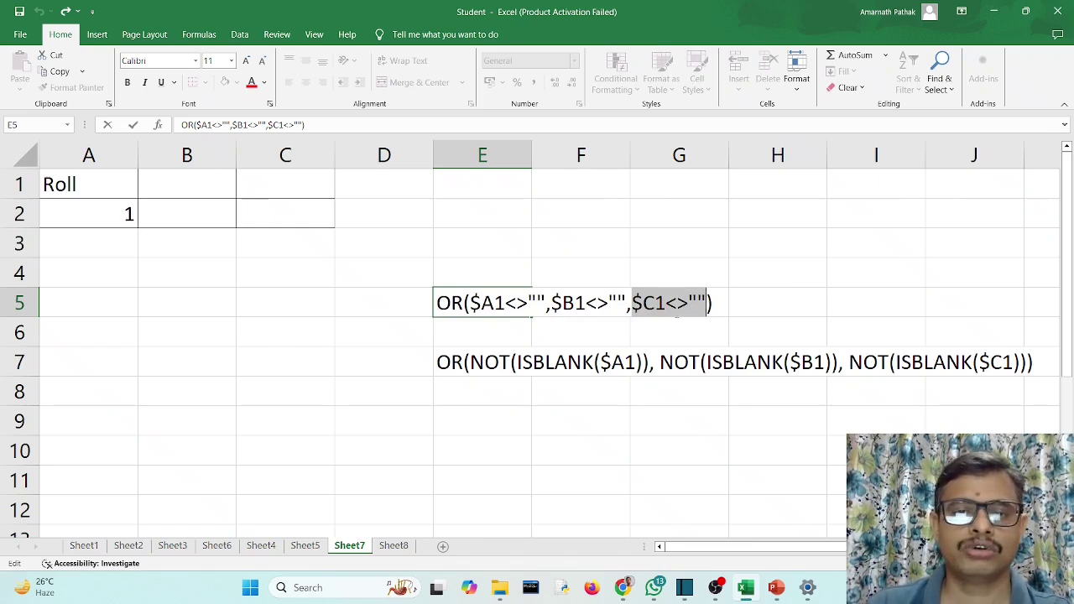
pyautogui.moveTo(464, 304); pyautogui.dragTo(428, 304)
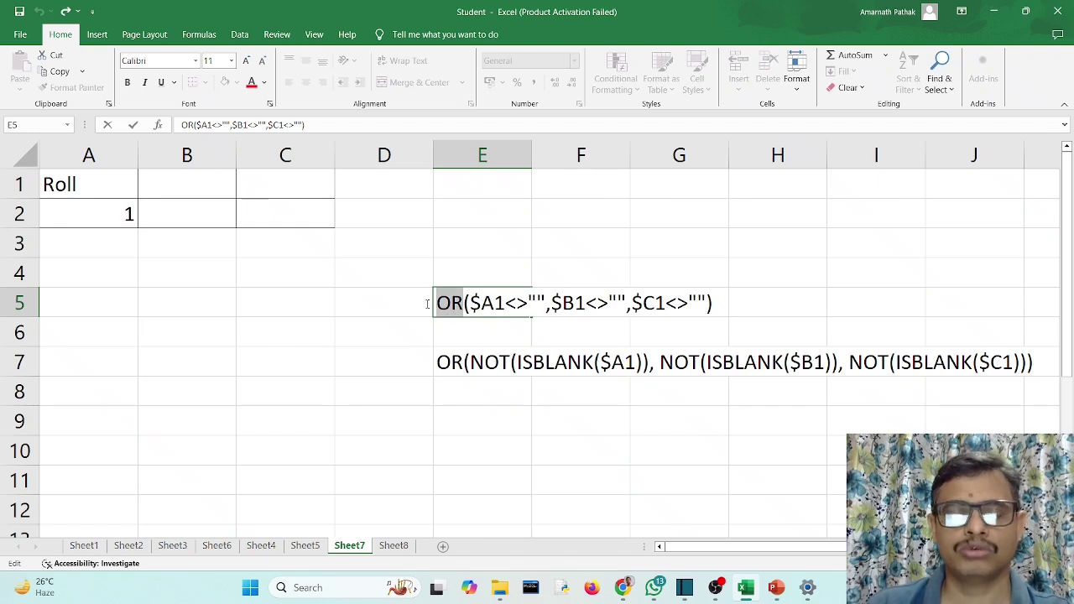
pyautogui.moveTo(547, 304); pyautogui.dragTo(474, 305)
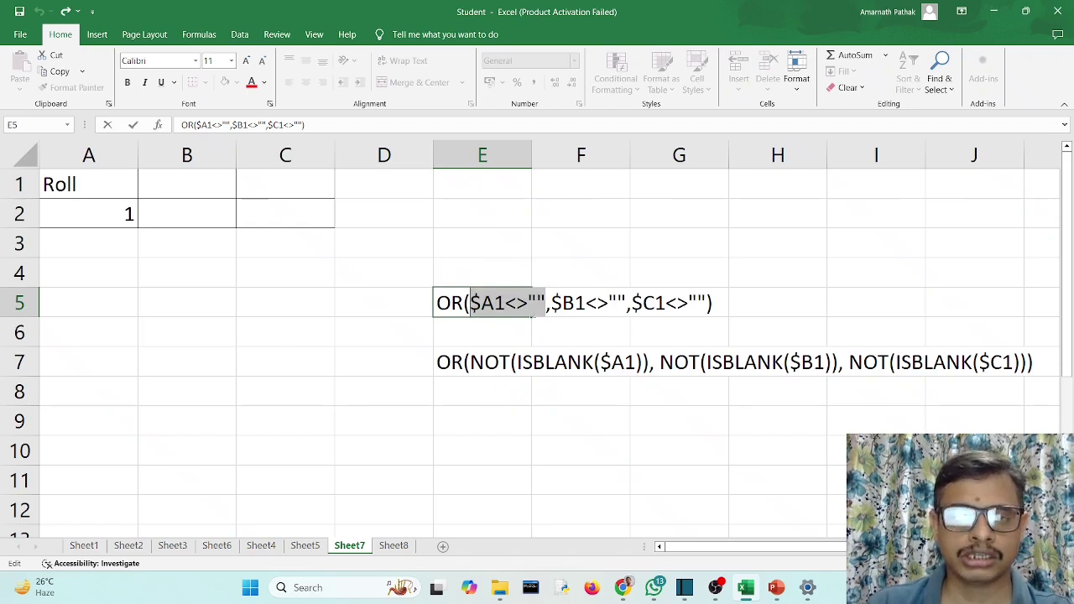
pyautogui.click(537, 305)
pyautogui.moveTo(547, 304); pyautogui.dragTo(470, 304)
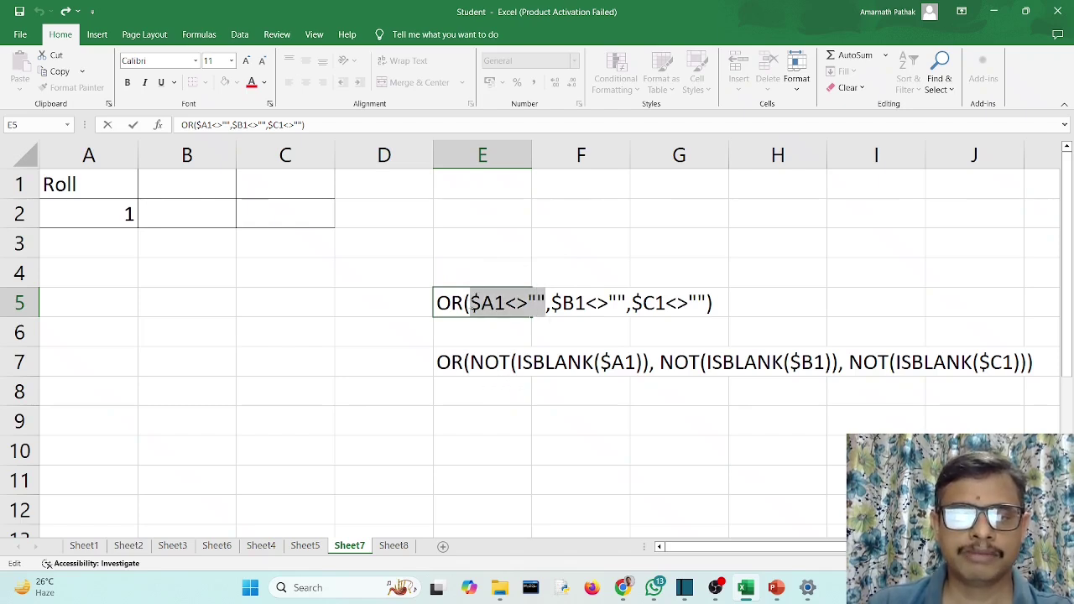
pyautogui.click(700, 303)
pyautogui.moveTo(700, 304); pyautogui.dragTo(631, 304)
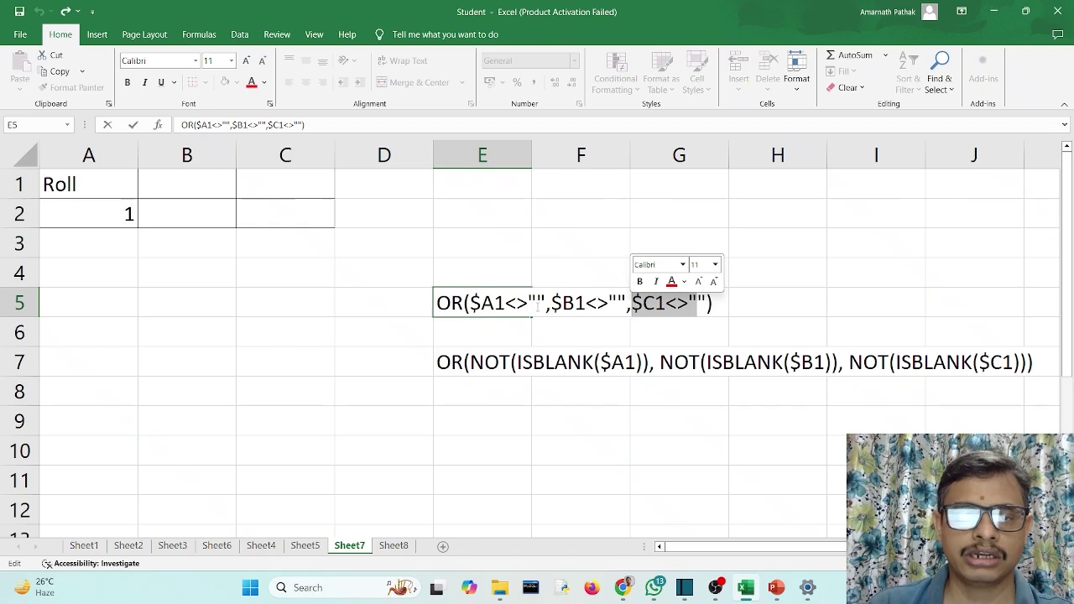
pyautogui.click(466, 304)
pyautogui.moveTo(466, 304); pyautogui.dragTo(435, 304)
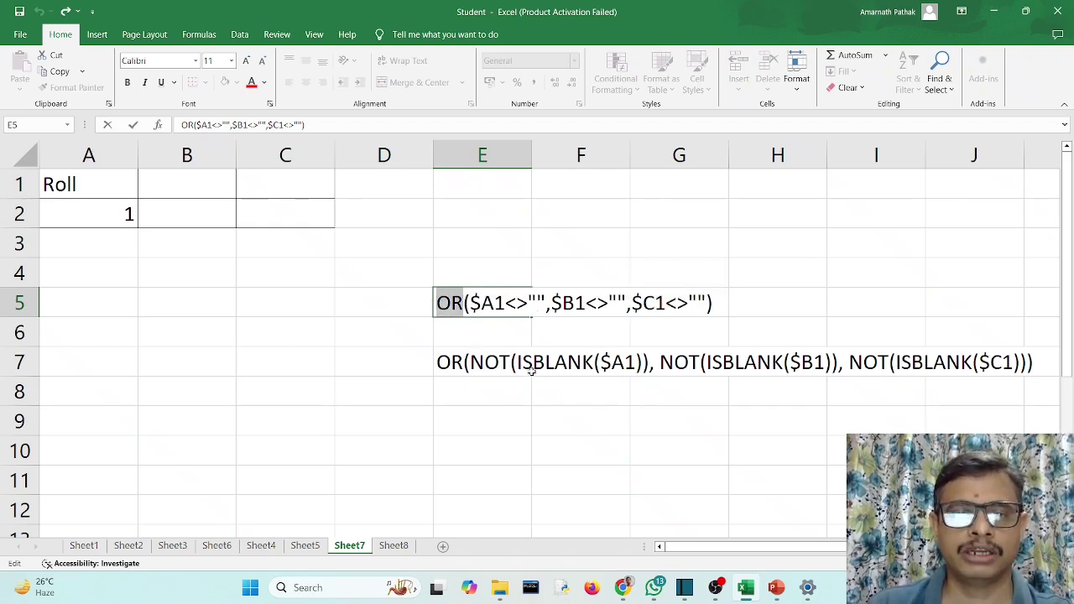
pyautogui.click(541, 428)
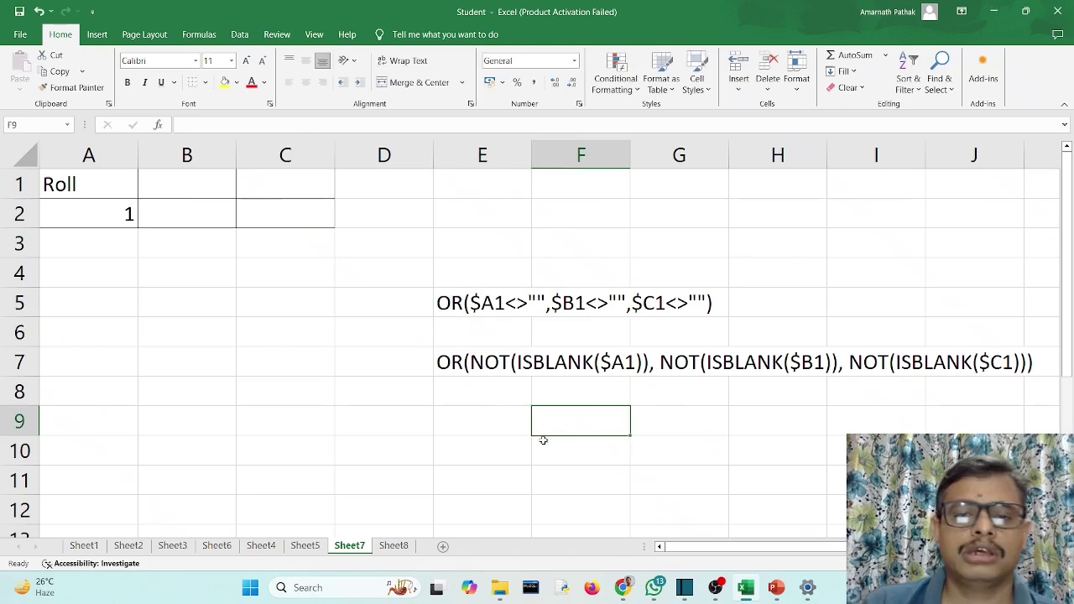
# Examine the alternative formula text in cell E7, going through its ISBLANK, NOT and OR parts.
pyautogui.click(516, 362)
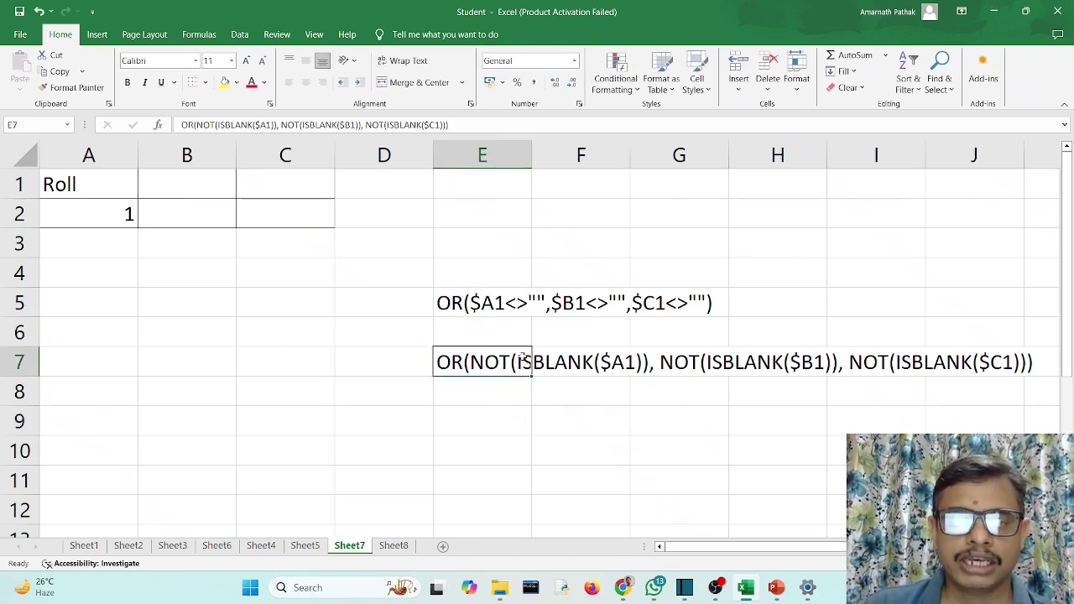
pyautogui.doubleClick(518, 362)
pyautogui.moveTo(517, 362); pyautogui.dragTo(636, 366)
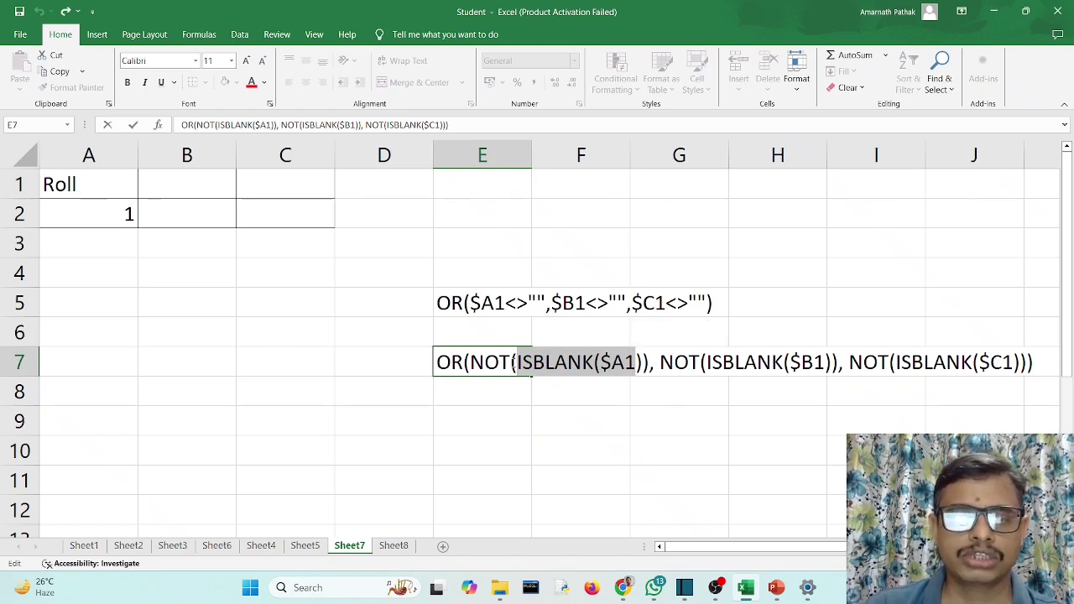
pyautogui.moveTo(510, 363); pyautogui.dragTo(469, 362)
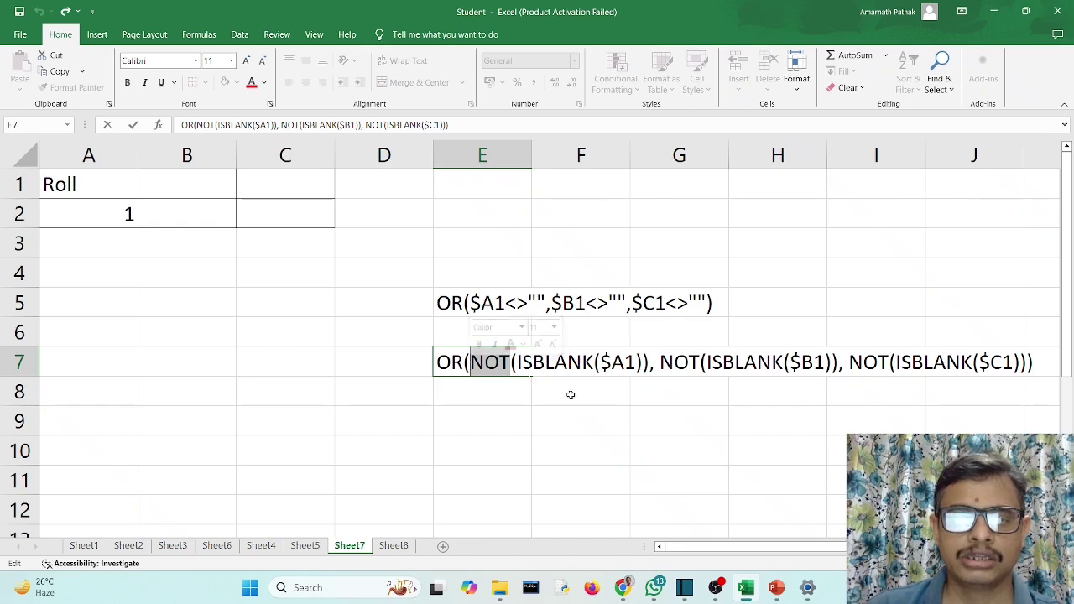
pyautogui.click(502, 363)
pyautogui.moveTo(470, 362); pyautogui.dragTo(643, 362)
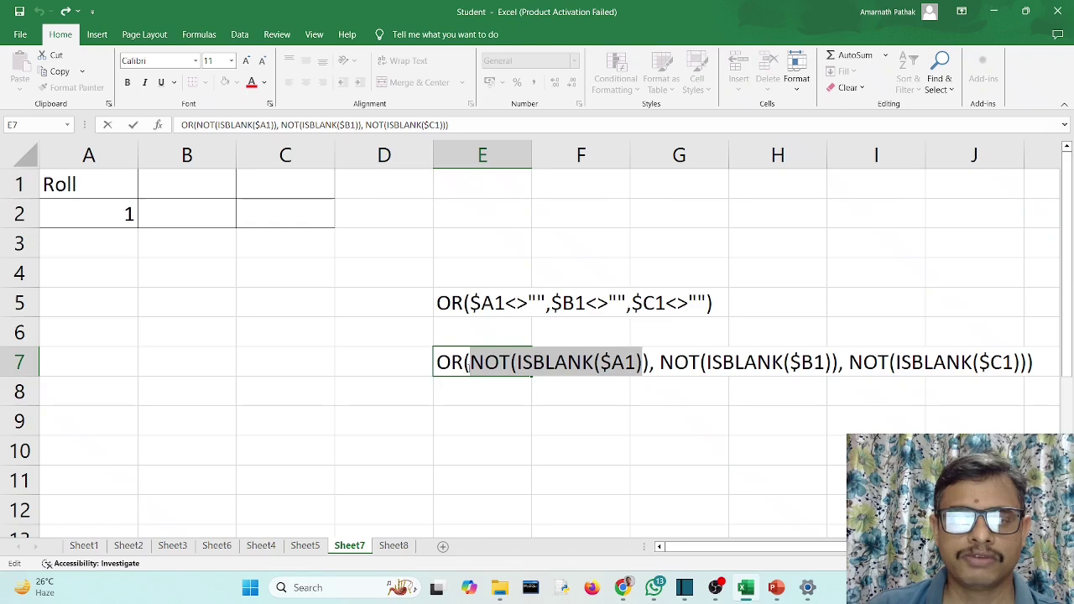
pyautogui.moveTo(466, 362); pyautogui.dragTo(437, 362)
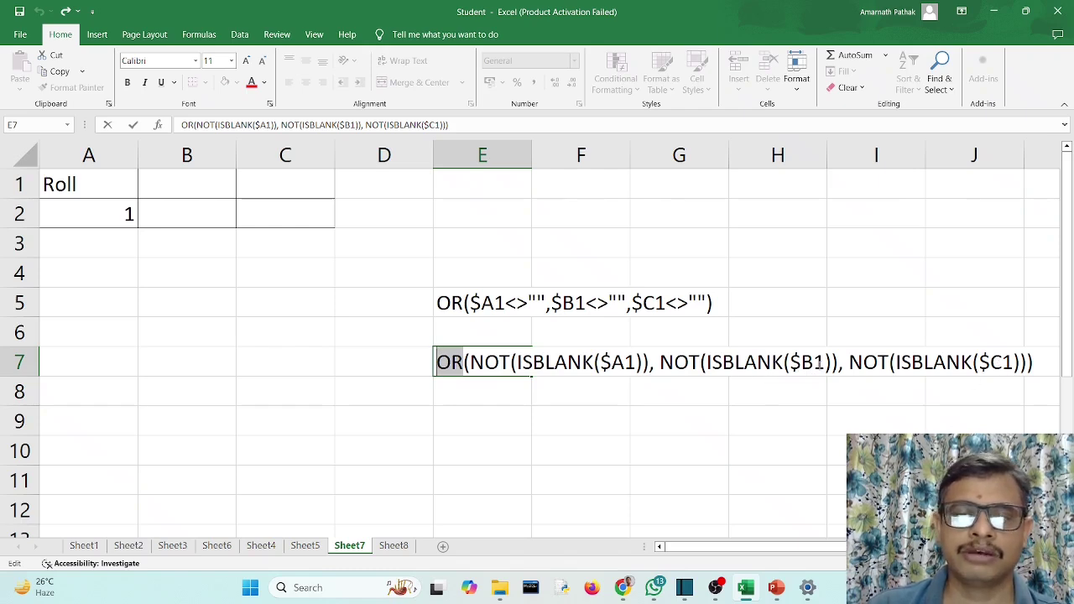
pyautogui.moveTo(823, 362); pyautogui.dragTo(659, 363)
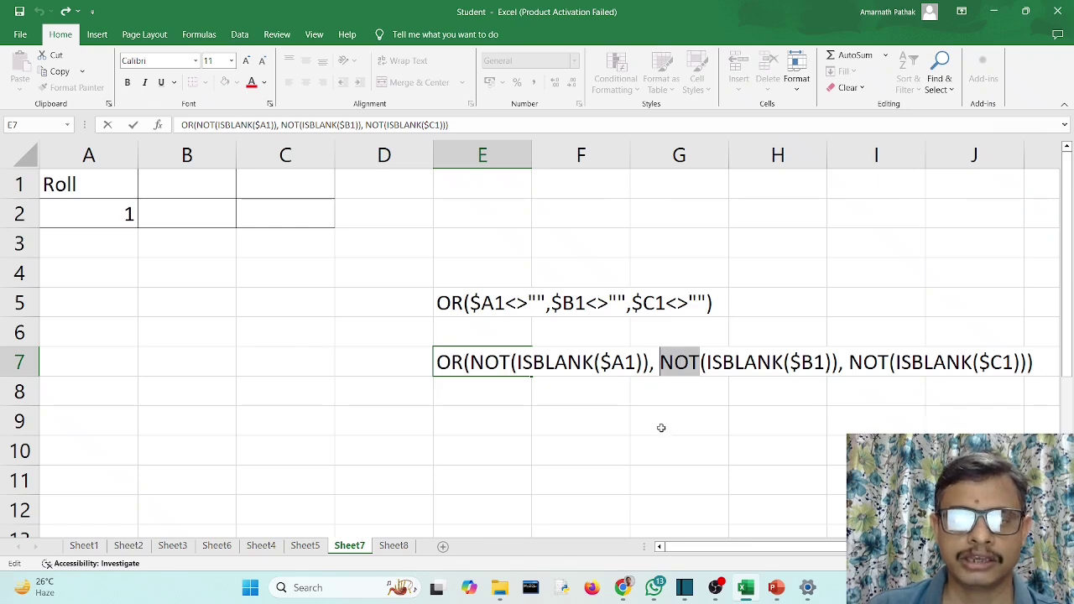
pyautogui.moveTo(463, 363); pyautogui.dragTo(435, 363)
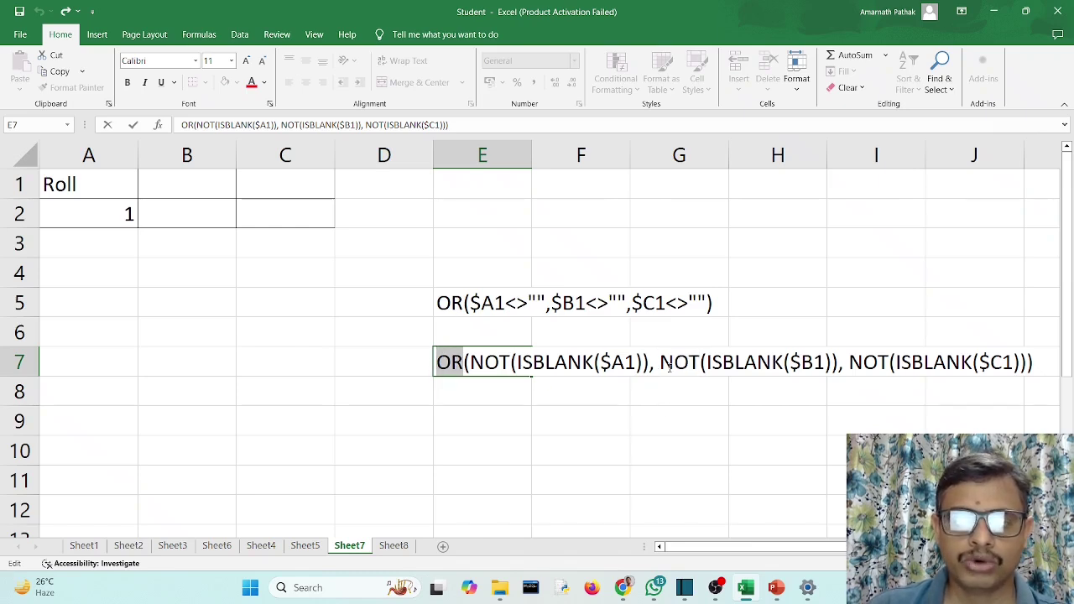
pyautogui.moveTo(660, 363); pyautogui.dragTo(828, 362)
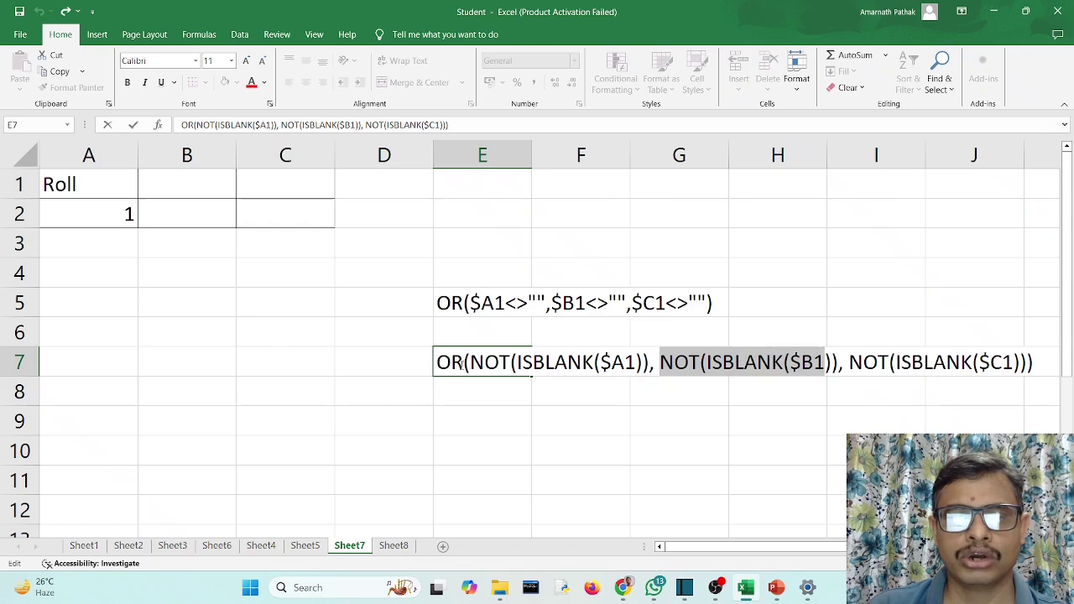
pyautogui.moveTo(464, 362); pyautogui.dragTo(430, 364)
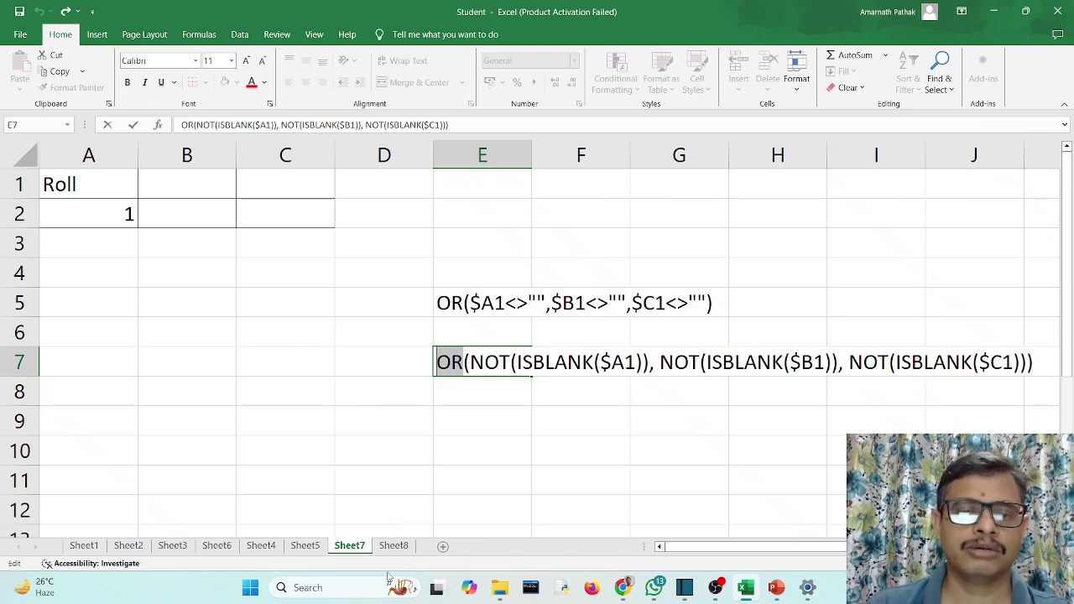
# On Sheet8, start a formula-based conditional formatting rule for columns A to C with the formula =OR($A1<>"",$B1<>"",$C1<>"").
pyautogui.click(396, 548)
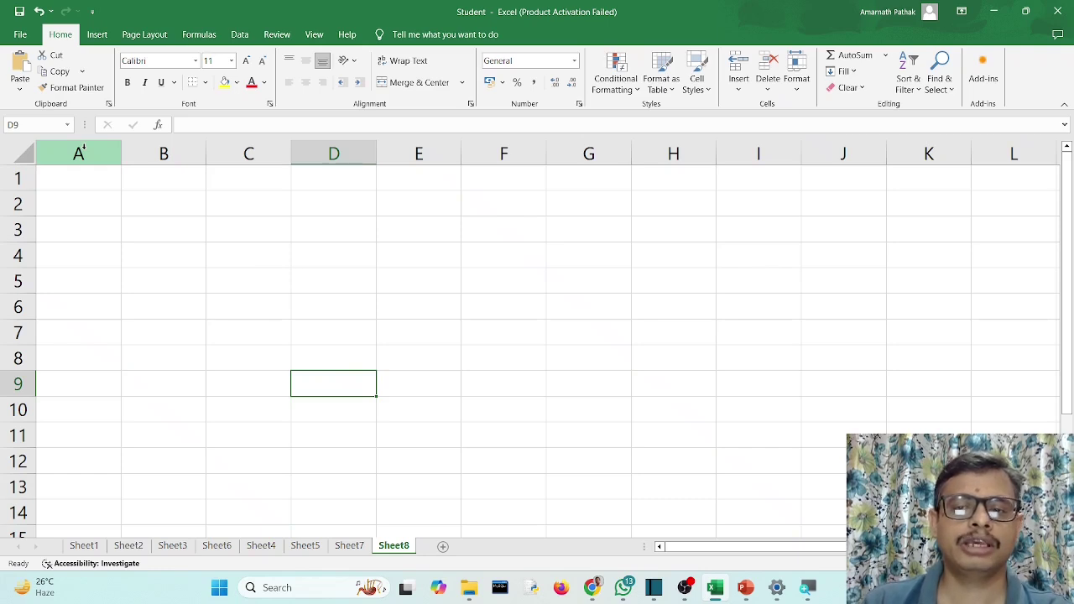
pyautogui.moveTo(83, 149); pyautogui.dragTo(282, 164)
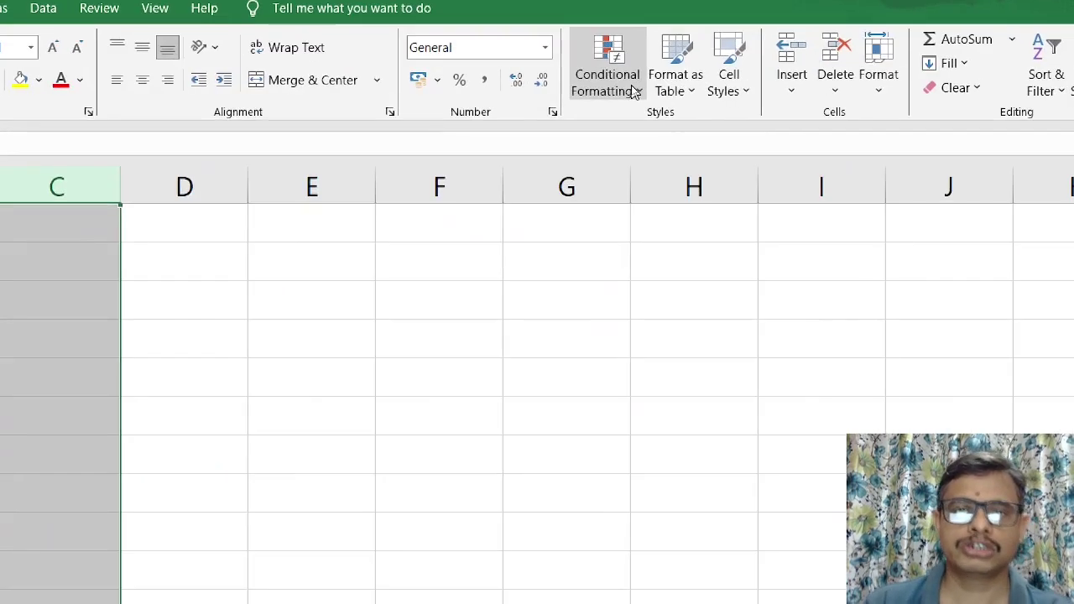
pyautogui.click(635, 92)
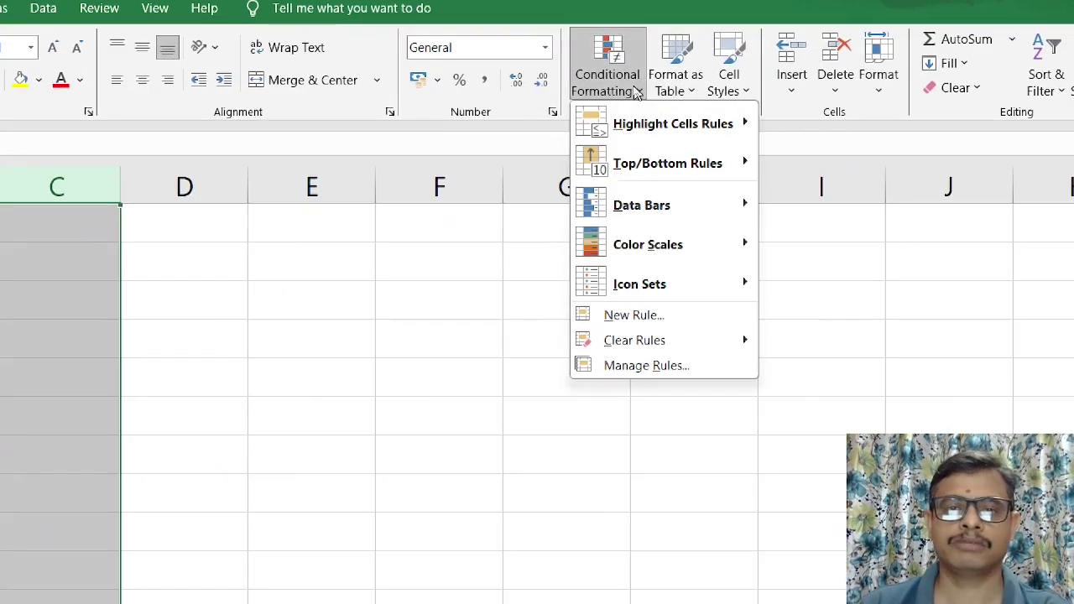
pyautogui.click(657, 318)
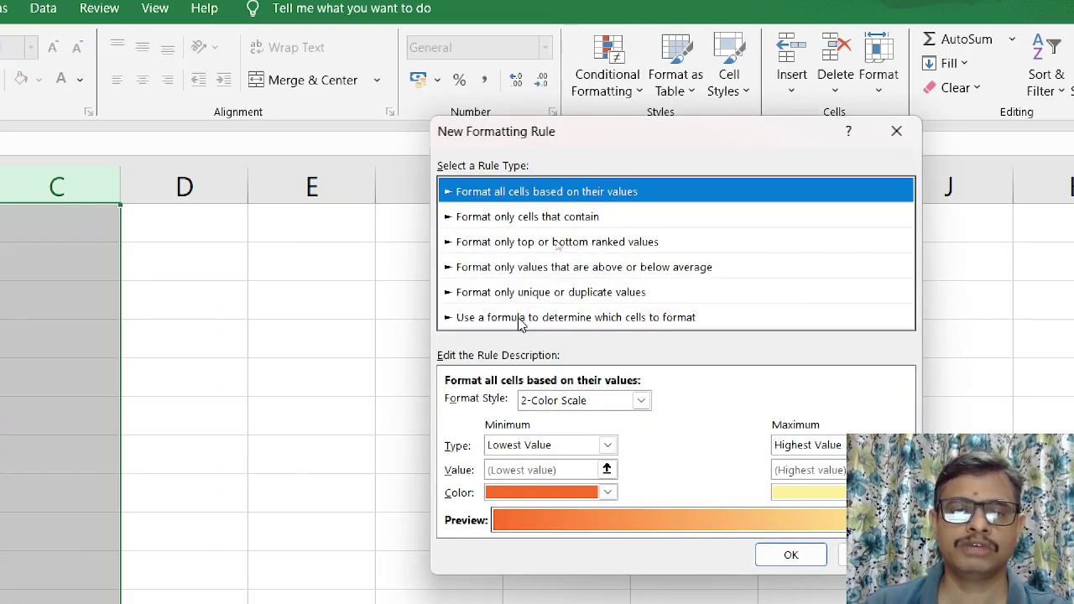
pyautogui.click(518, 319)
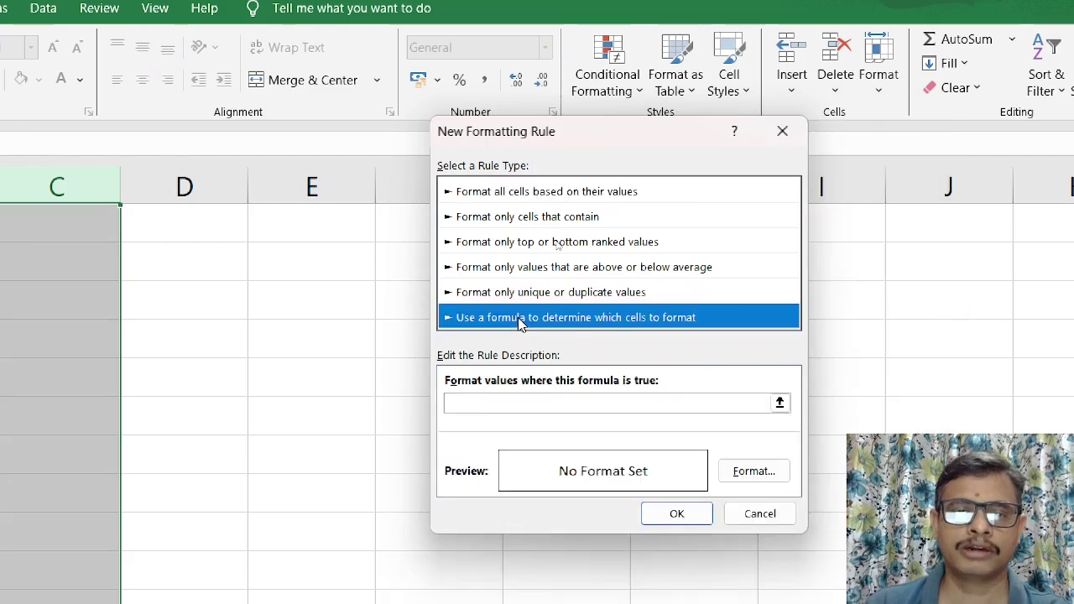
pyautogui.click(534, 403)
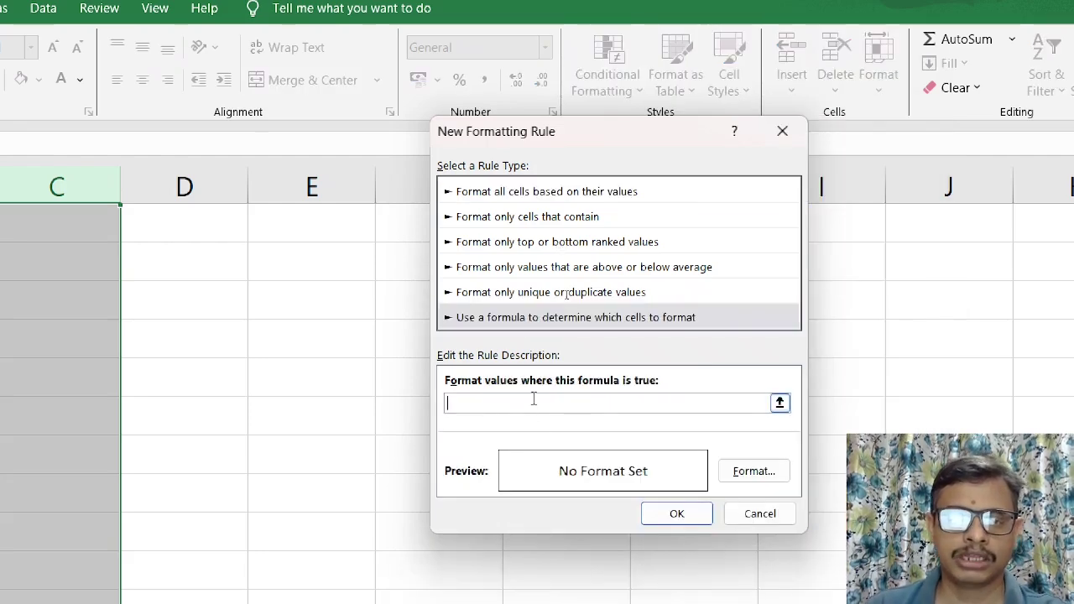
pyautogui.write('OR($A1<>"",$B1<>"",$C1<>"")')
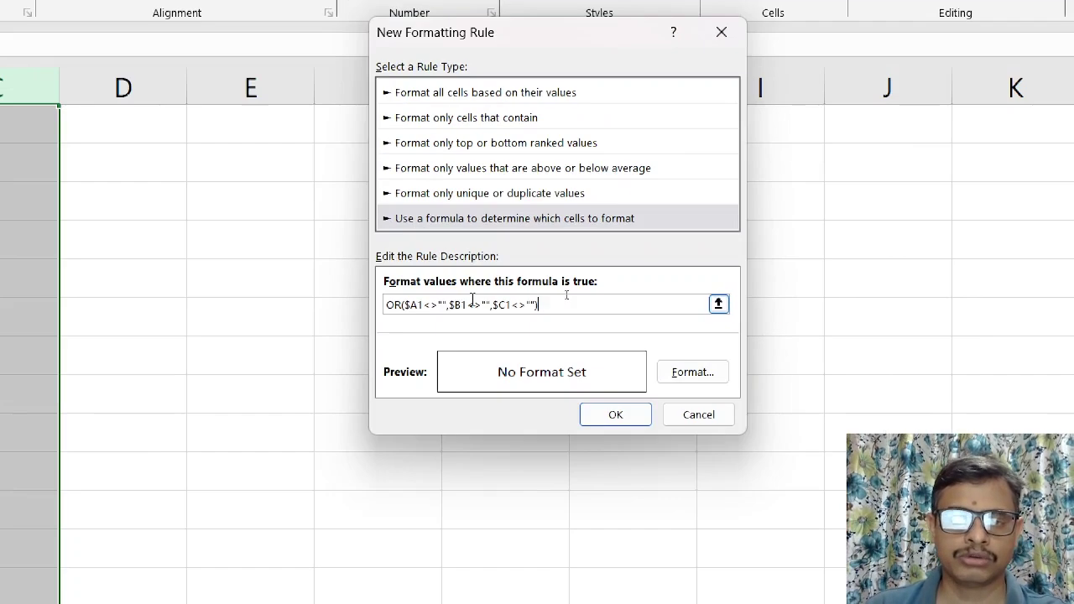
pyautogui.click(389, 305)
pyautogui.write('=')
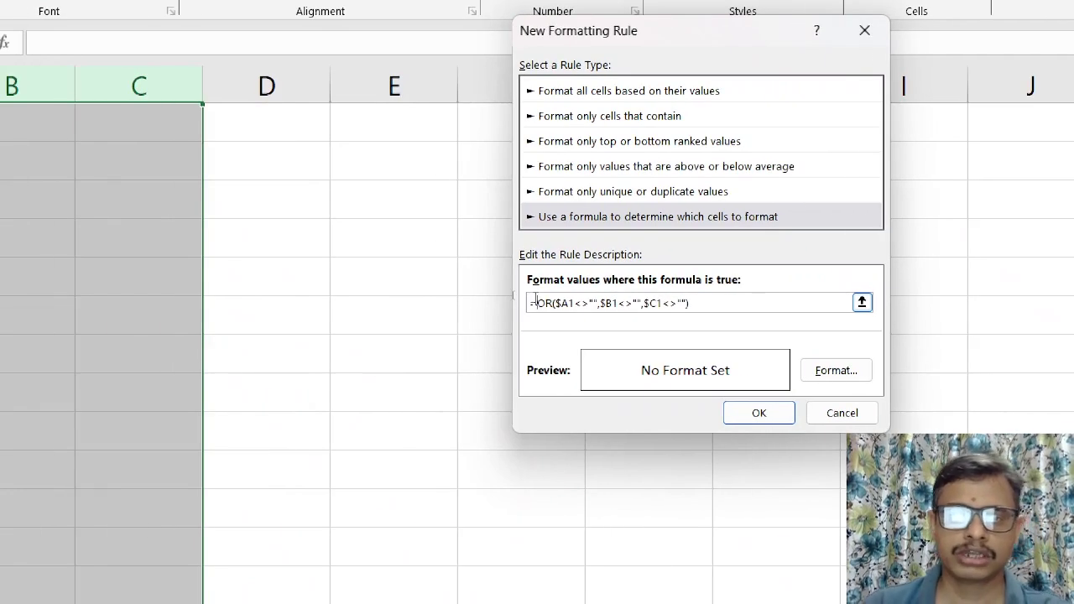
# Set the new rule's format to an outline border around the cells.
pyautogui.click(813, 372)
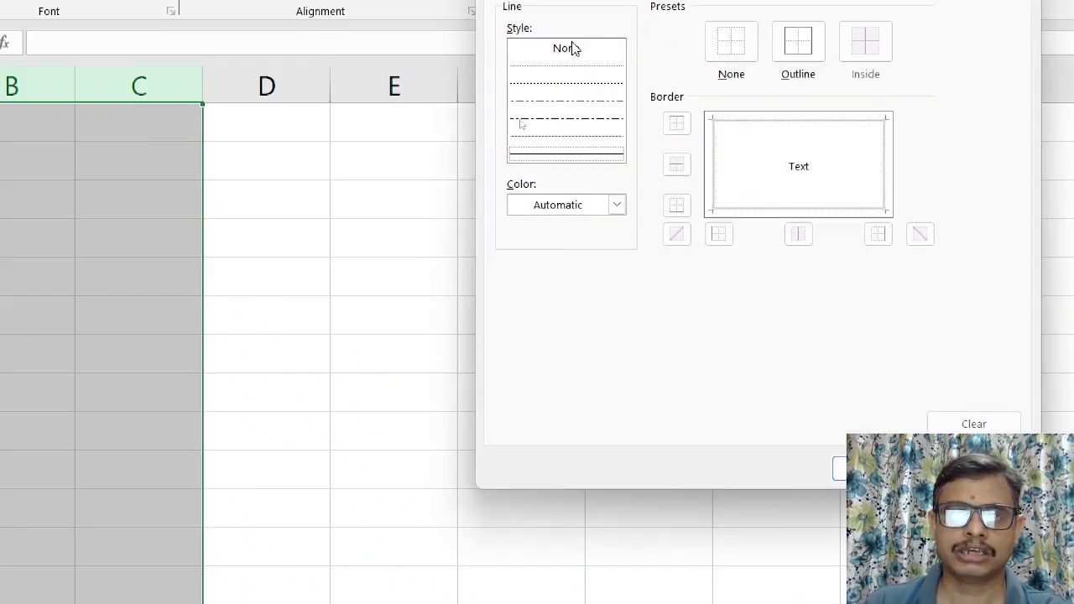
pyautogui.click(807, 54)
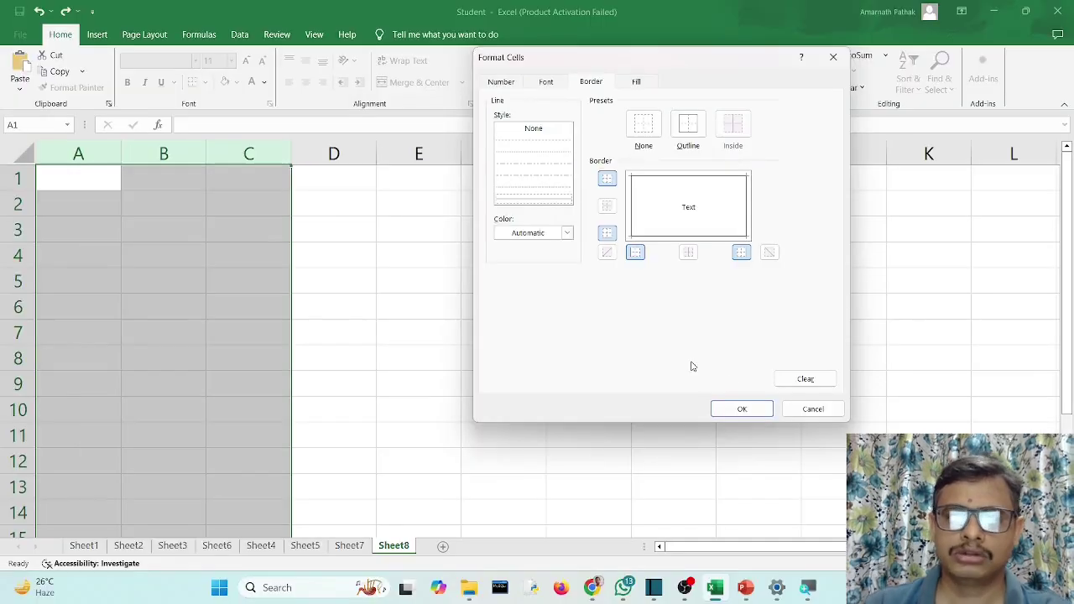
pyautogui.click(880, 542)
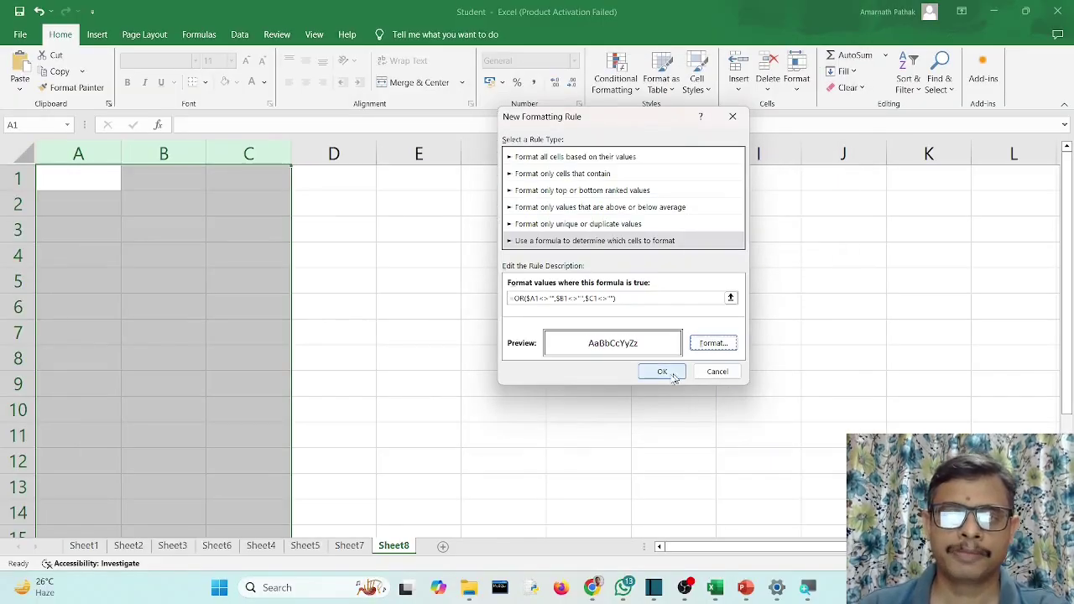
# Apply the new conditional formatting rule to columns A to C and test it by entering Roll in cell A1.
pyautogui.click(662, 372)
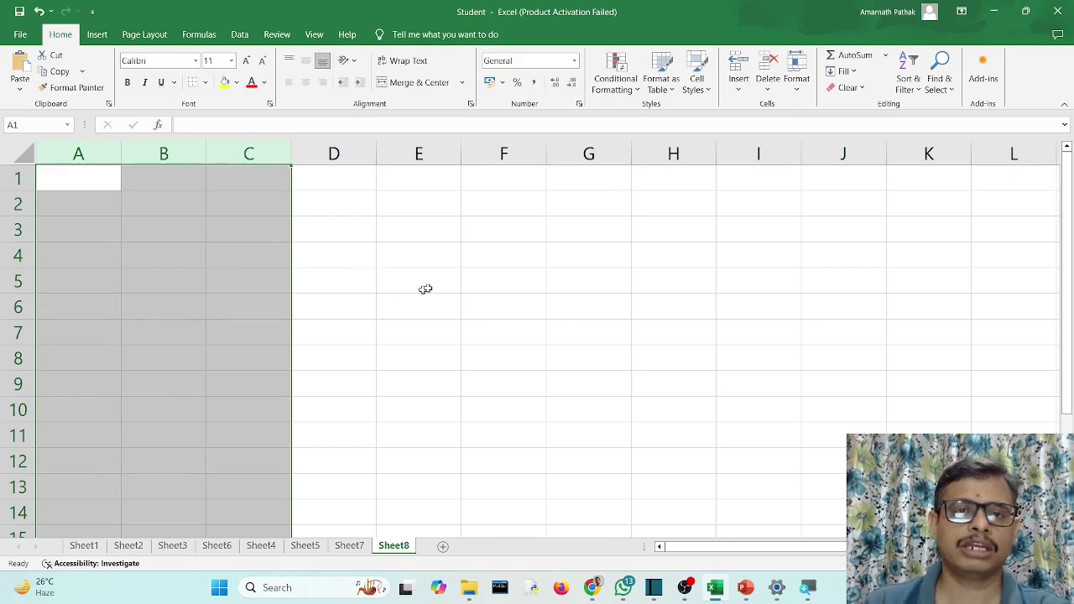
pyautogui.click(162, 255)
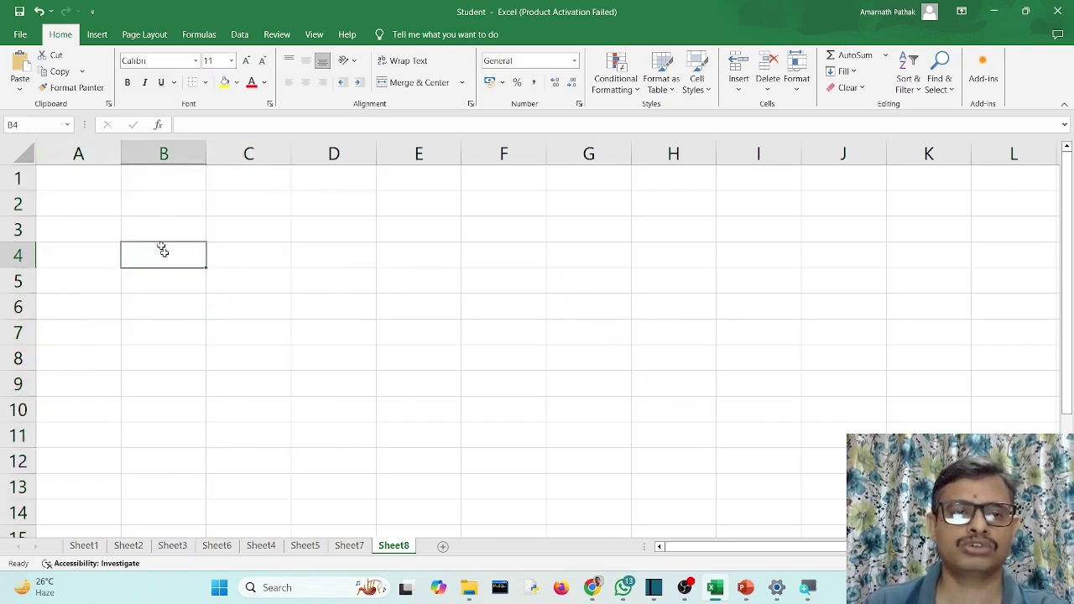
pyautogui.click(76, 187)
pyautogui.write('Roll')
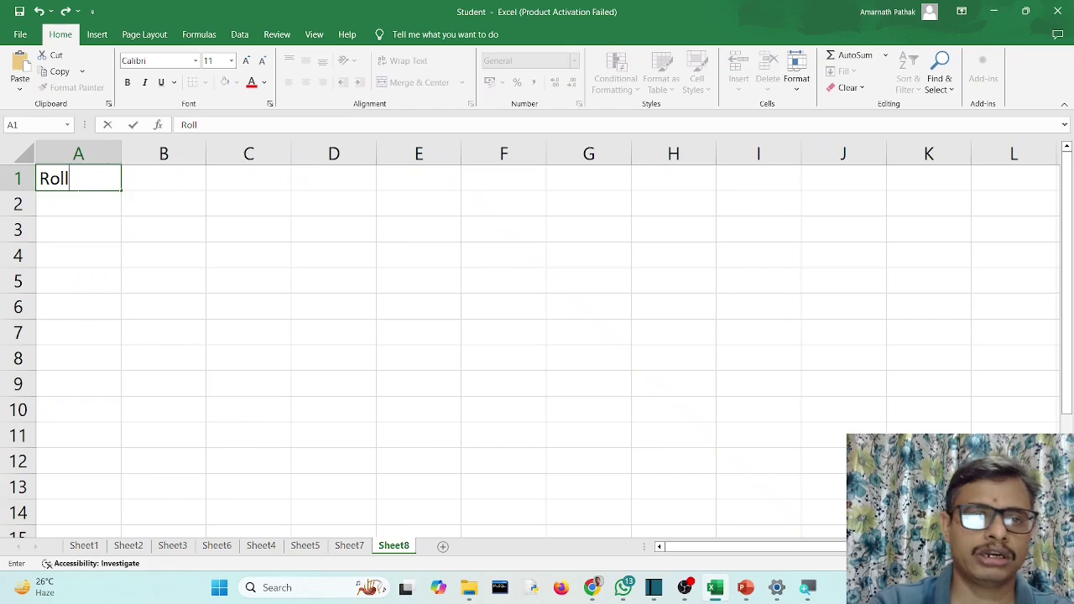
pyautogui.press('Tab')
pyautogui.click(76, 202)
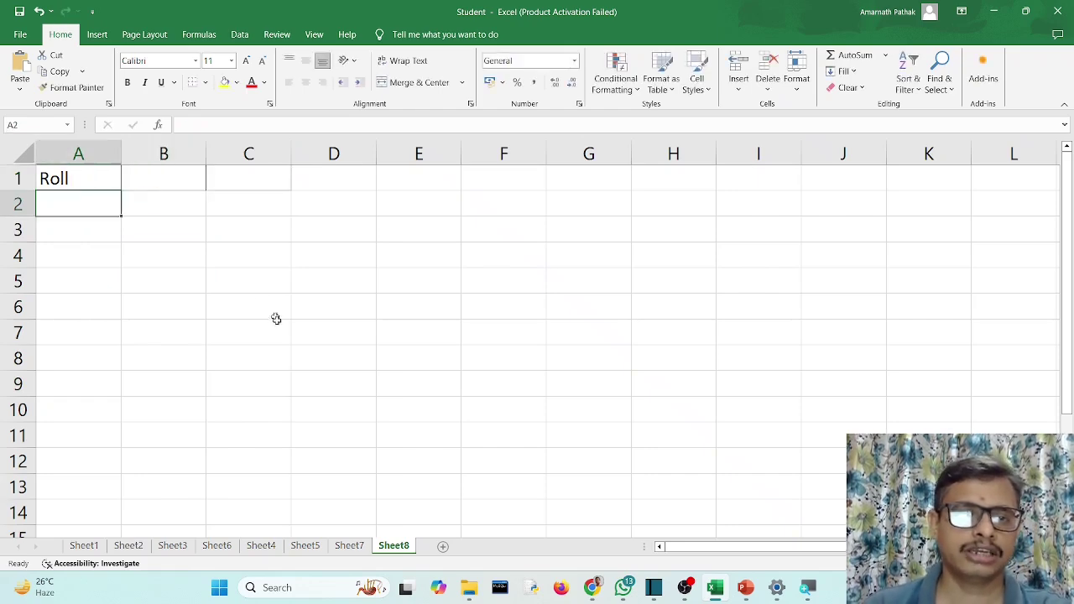
# Test the border rule on further rows by entering 1 in cell A2 and 6 in cell C3.
pyautogui.keyDown('ctrl'); pyautogui.scroll(3, 277, 318); pyautogui.keyUp('ctrl')
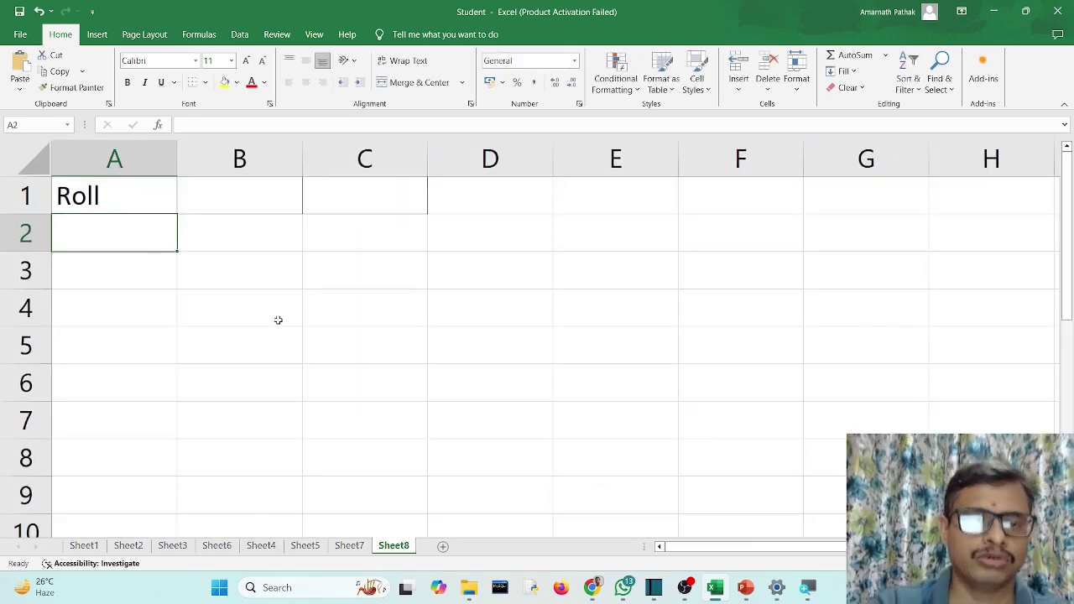
pyautogui.write('1')
pyautogui.press('Tab')
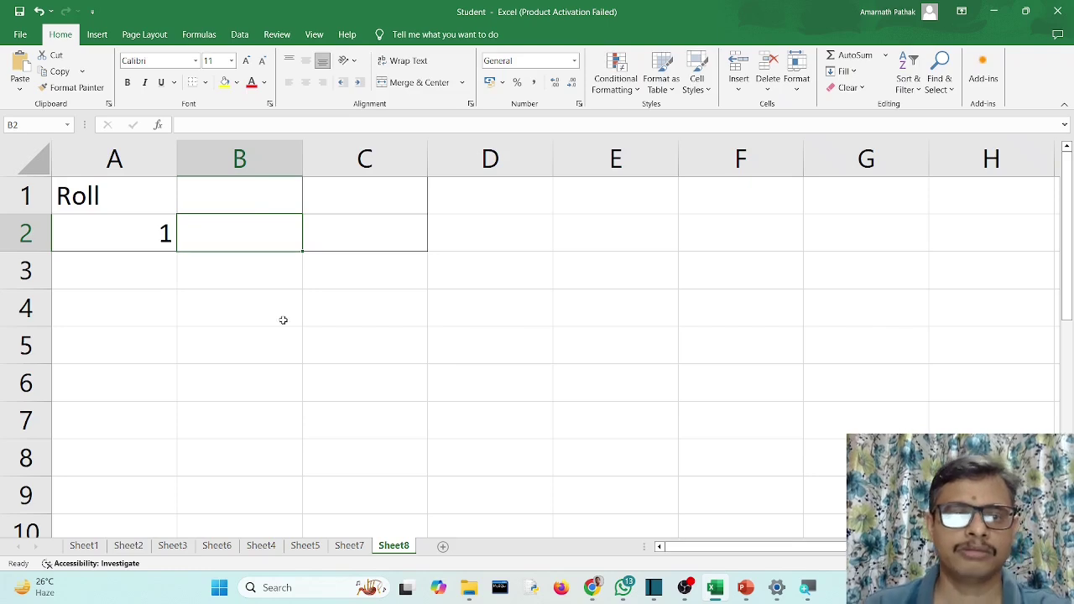
pyautogui.click(260, 280)
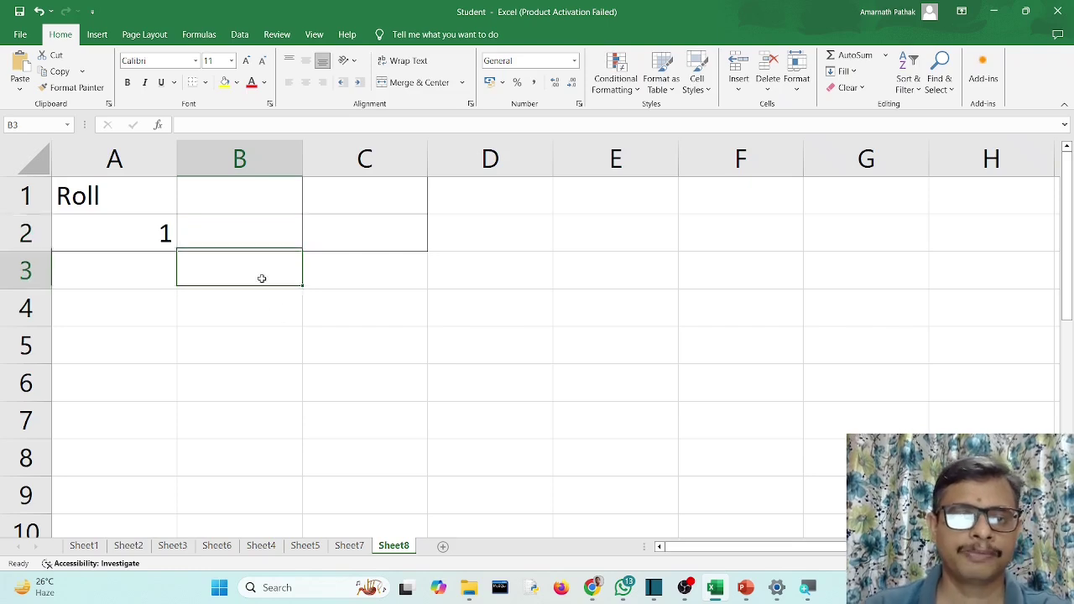
pyautogui.click(348, 264)
pyautogui.write('6')
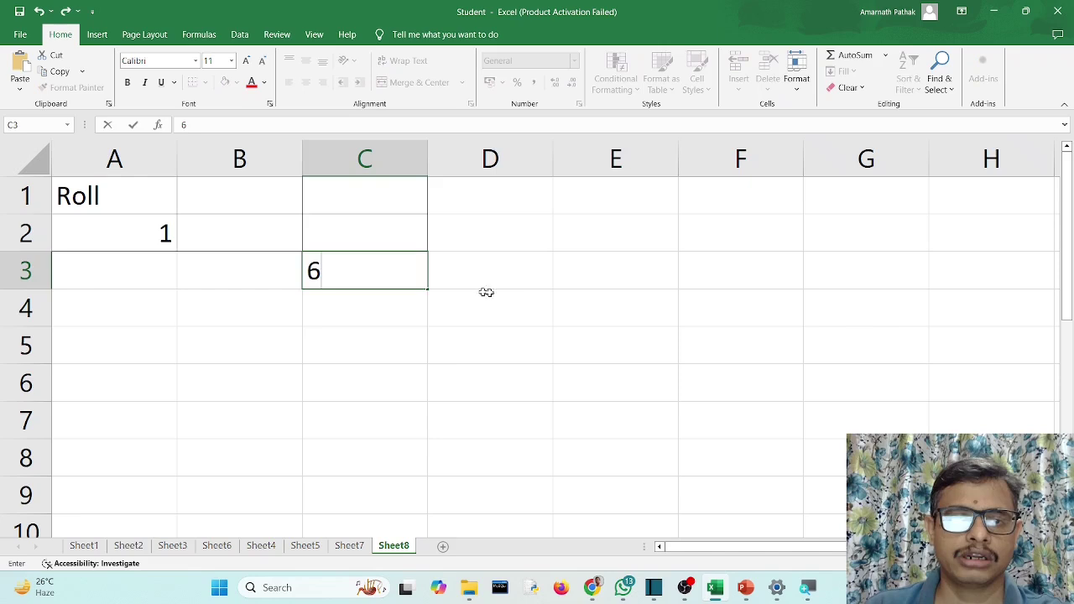
pyautogui.click(487, 293)
pyautogui.moveTo(334, 271); pyautogui.dragTo(98, 197)
pyautogui.click(276, 297)
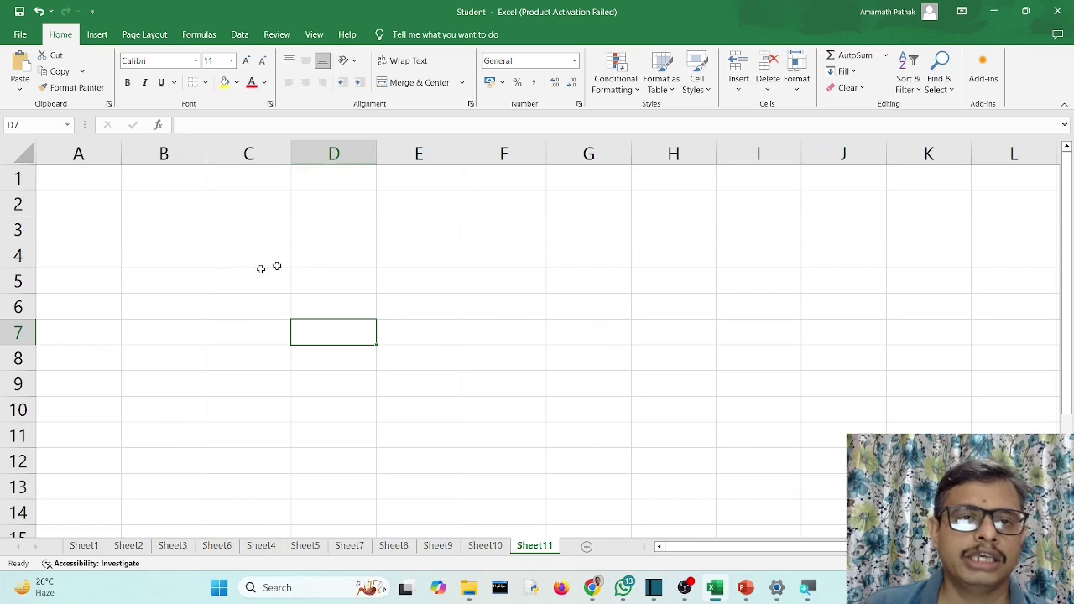
# On Sheet11, start a formula-based conditional formatting rule for columns A to C with the formula =OR(NOT(ISBLANK($A1)), NOT(ISBLANK($B1)), NOT(ISBLANK($C1))).
pyautogui.moveTo(79, 153); pyautogui.dragTo(245, 153)
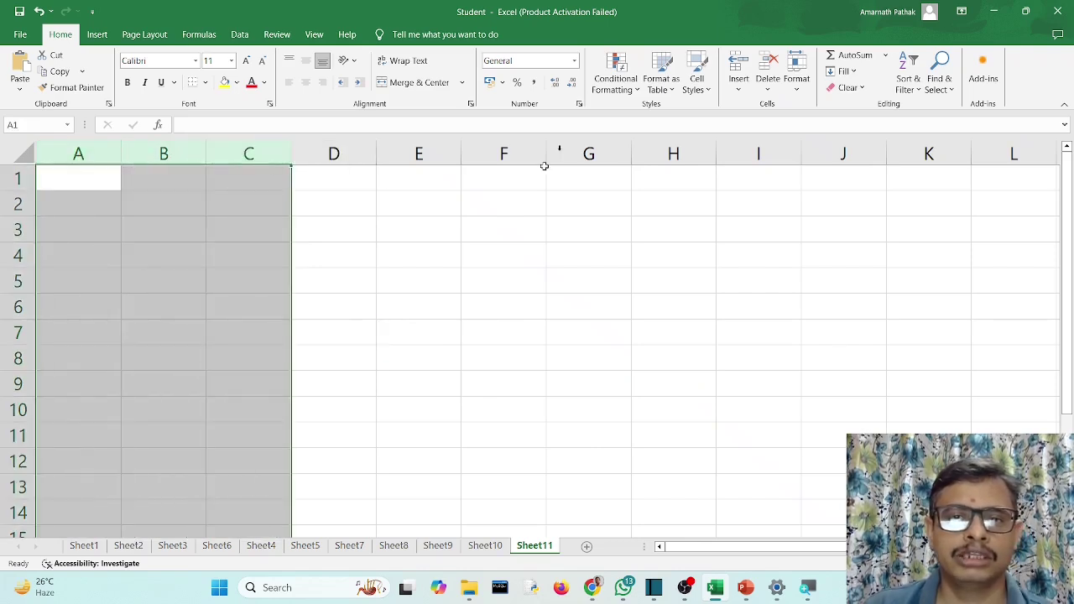
pyautogui.click(622, 94)
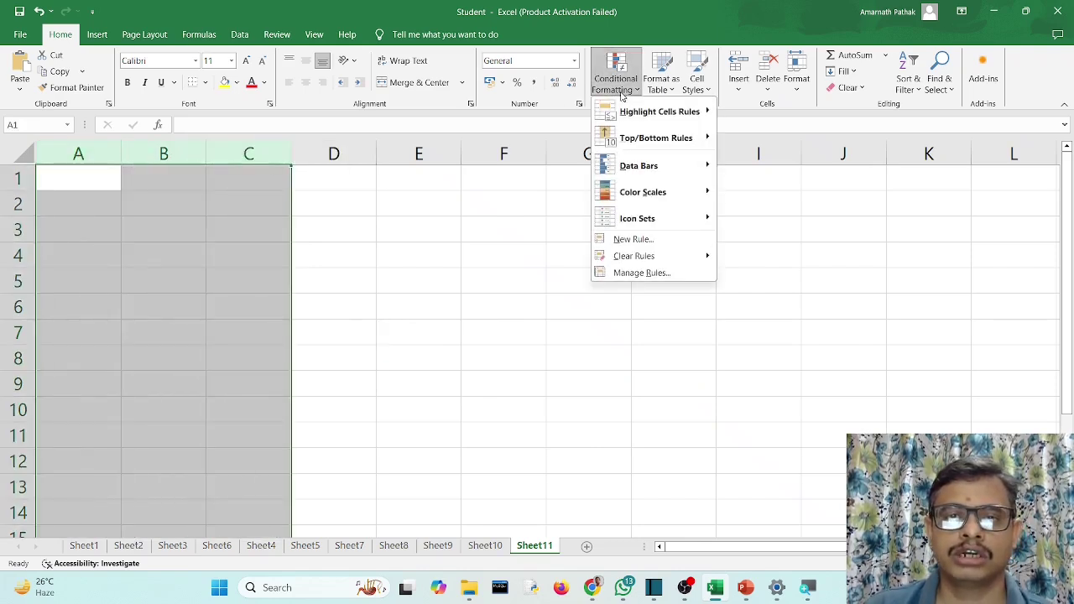
pyautogui.click(634, 240)
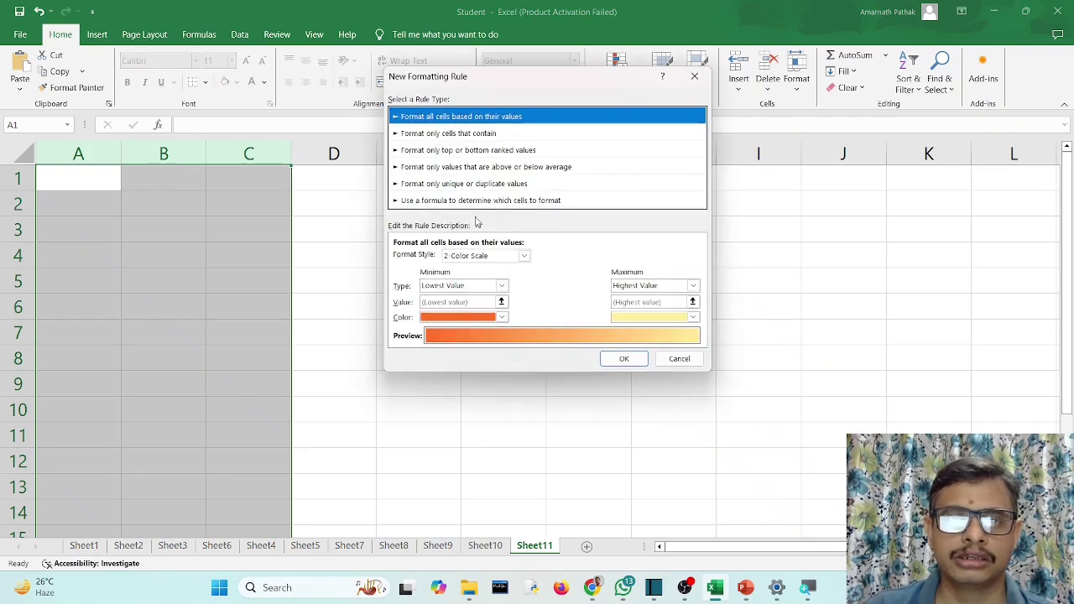
pyautogui.click(475, 201)
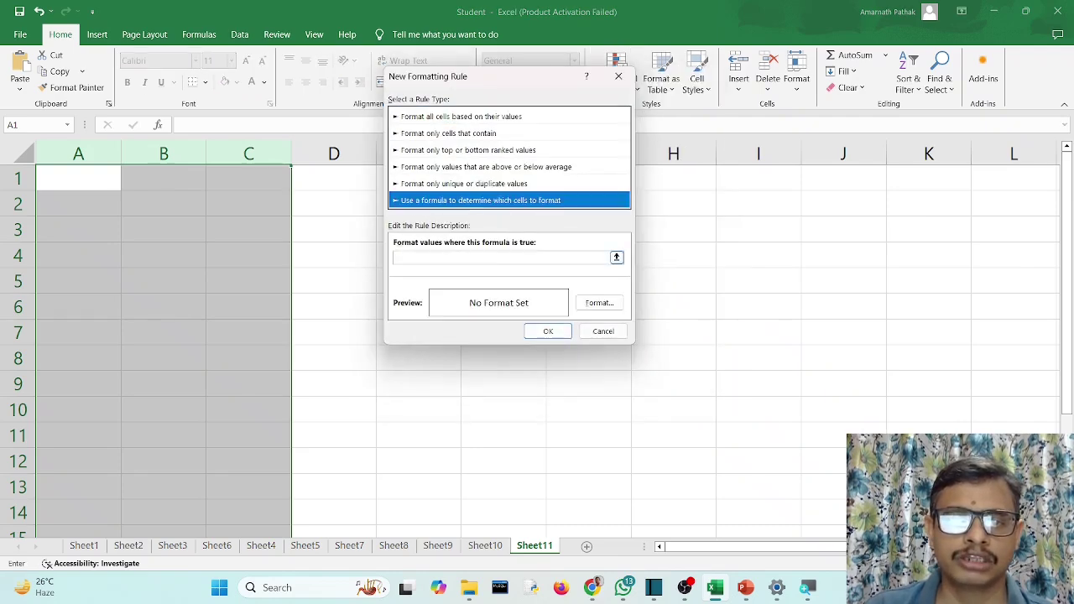
pyautogui.click(395, 258)
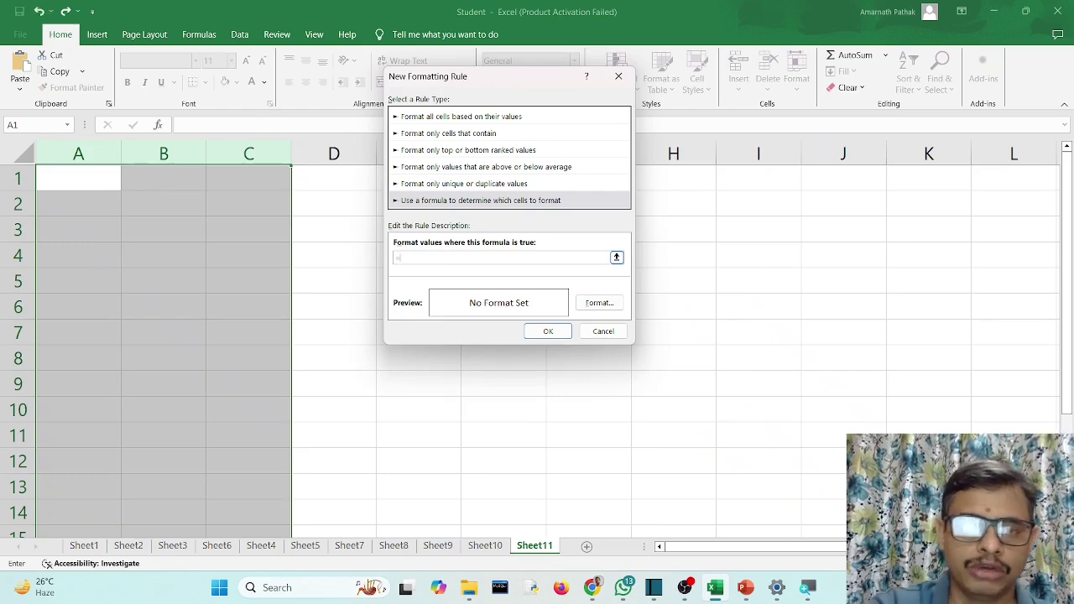
pyautogui.hotkey('ctrl', 'v')
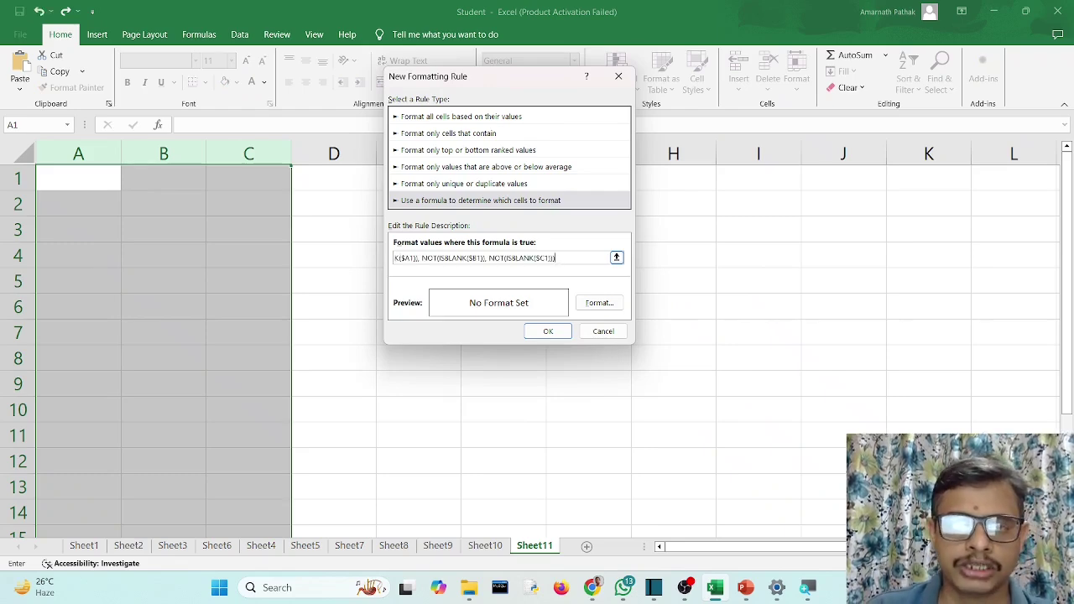
# Give the ISBLANK-based rule an outline border format and apply it to columns A to C.
pyautogui.click(598, 303)
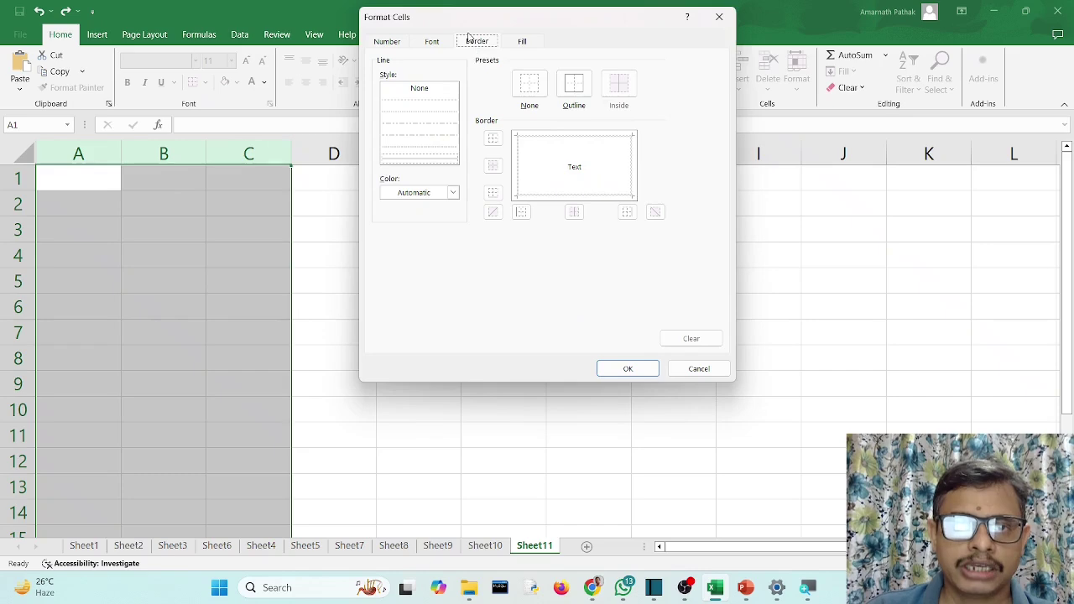
pyautogui.click(574, 84)
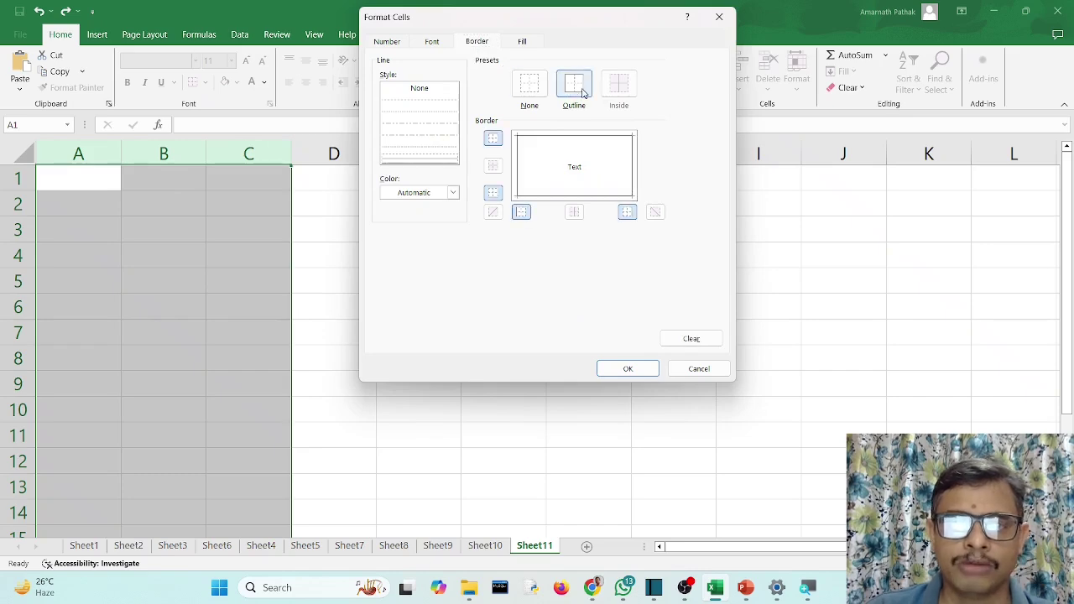
pyautogui.click(629, 370)
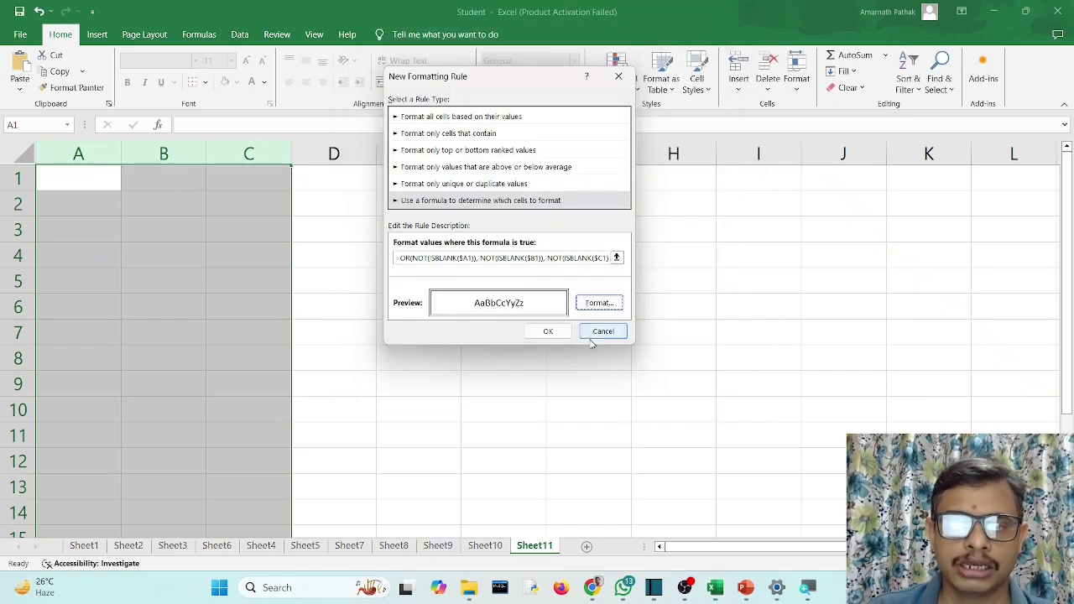
pyautogui.click(560, 334)
pyautogui.click(345, 259)
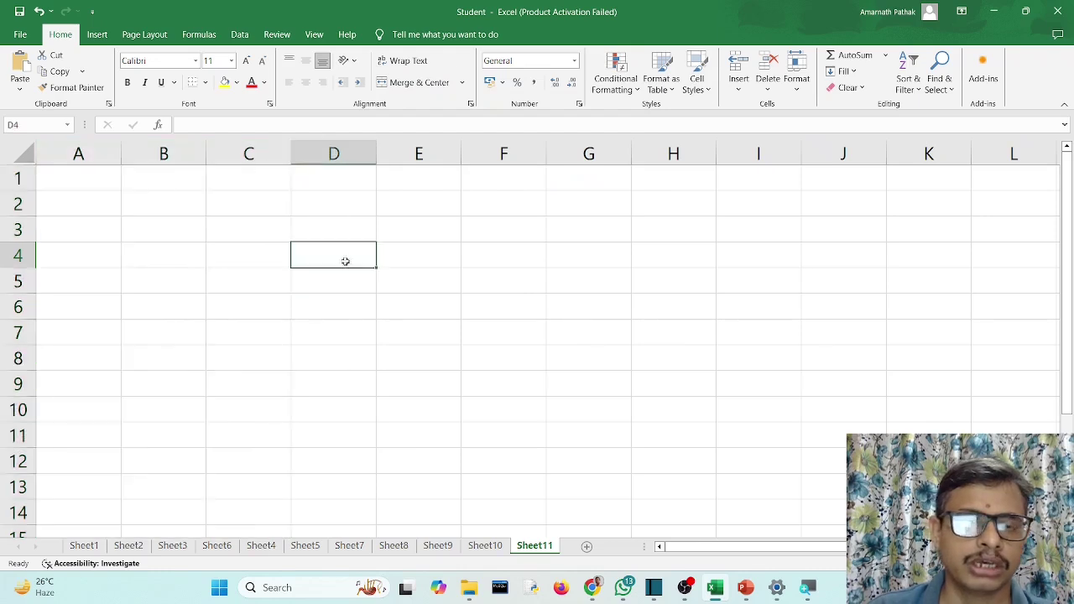
# Test the rule on Sheet11 by entering a in cell A1, Roll in A2 and 1 in B3.
pyautogui.click(86, 179)
pyautogui.write('a')
pyautogui.click(258, 280)
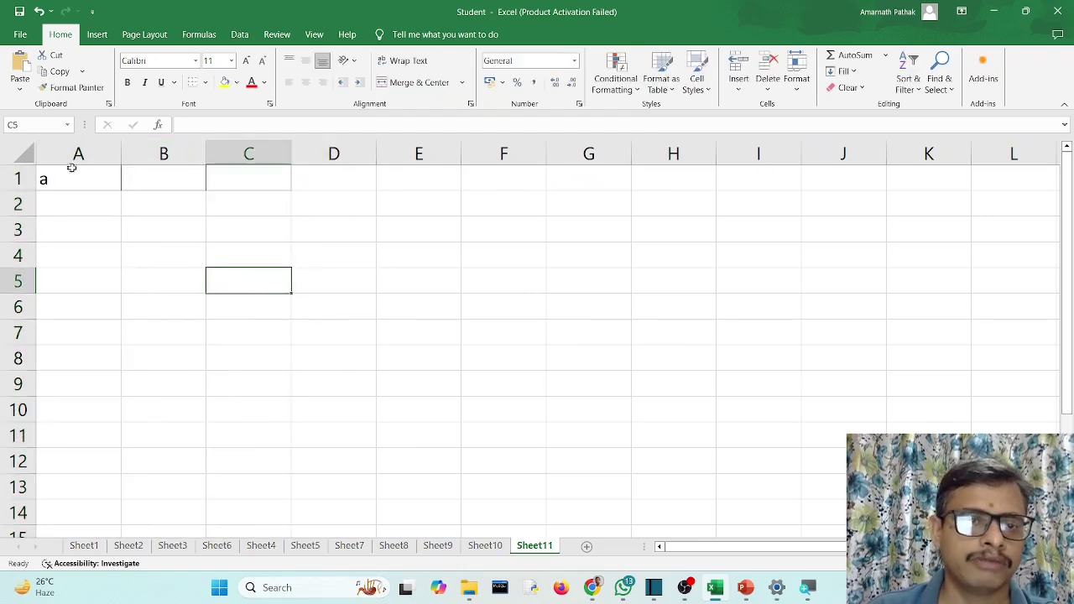
pyautogui.scroll(2, 132, 264)
pyautogui.click(106, 212)
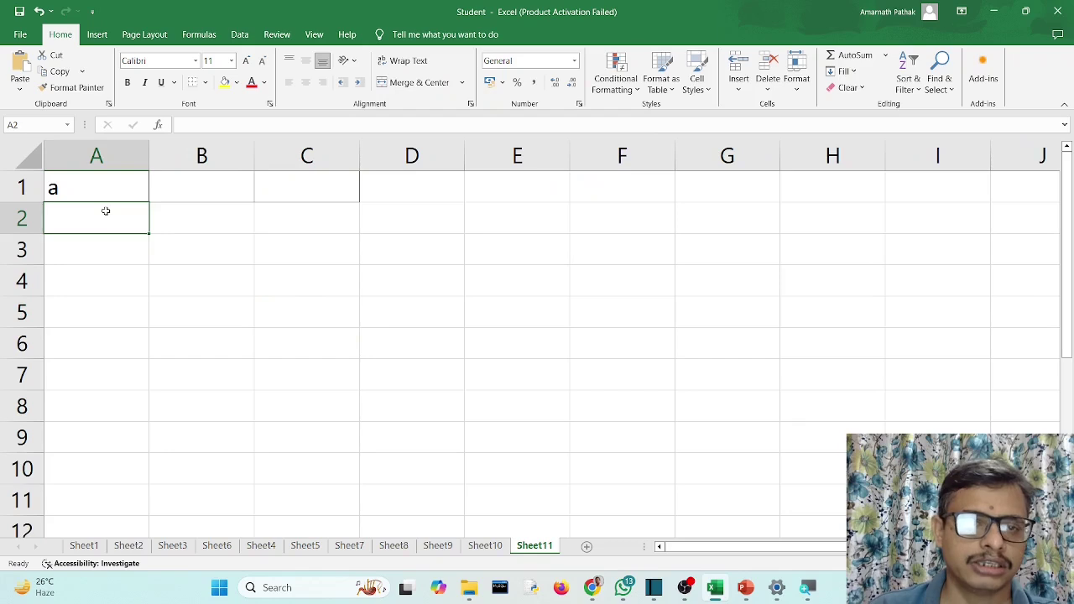
pyautogui.write('Roll')
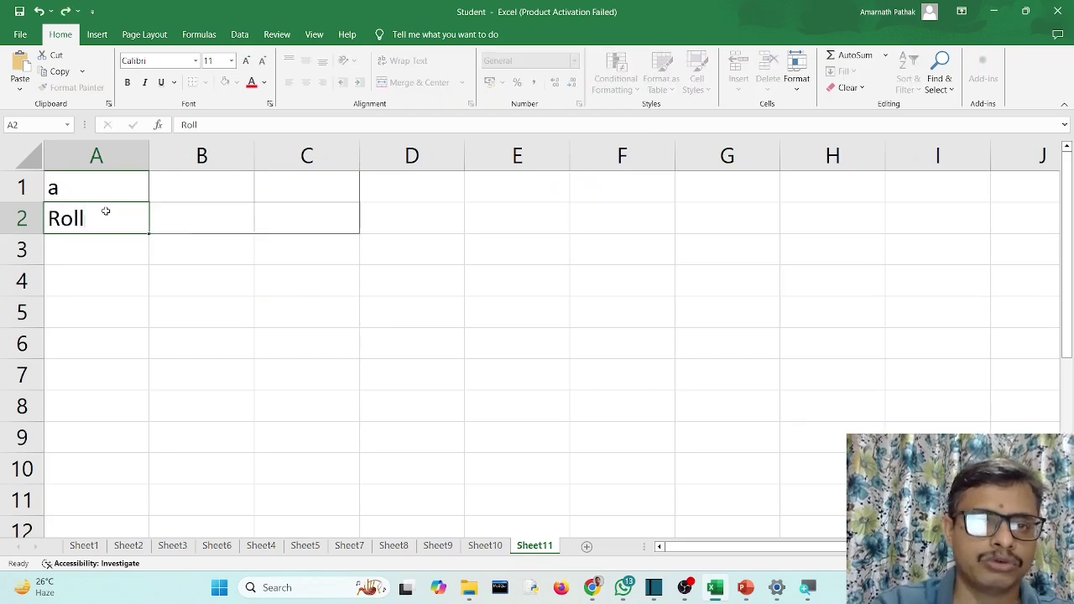
pyautogui.press('Tab')
pyautogui.press('Down')
pyautogui.write('1')
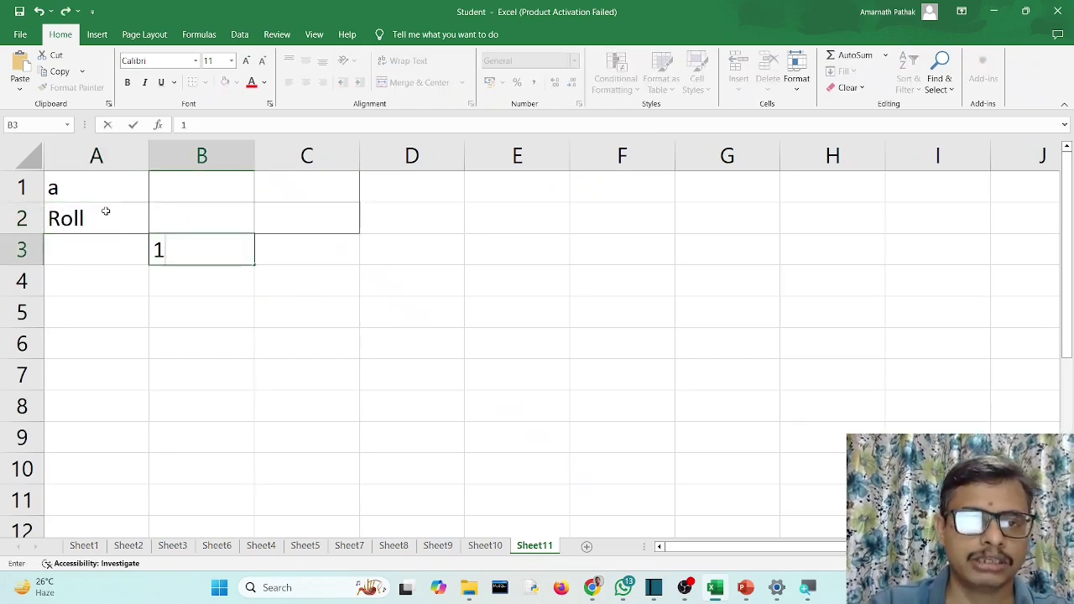
pyautogui.press('Tab')
pyautogui.click(494, 278)
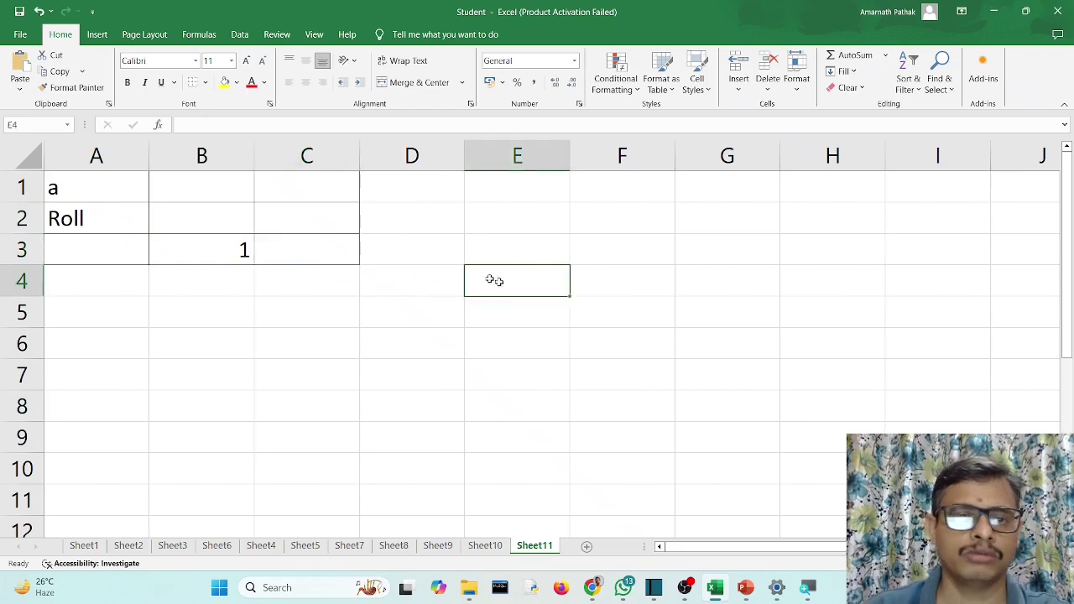